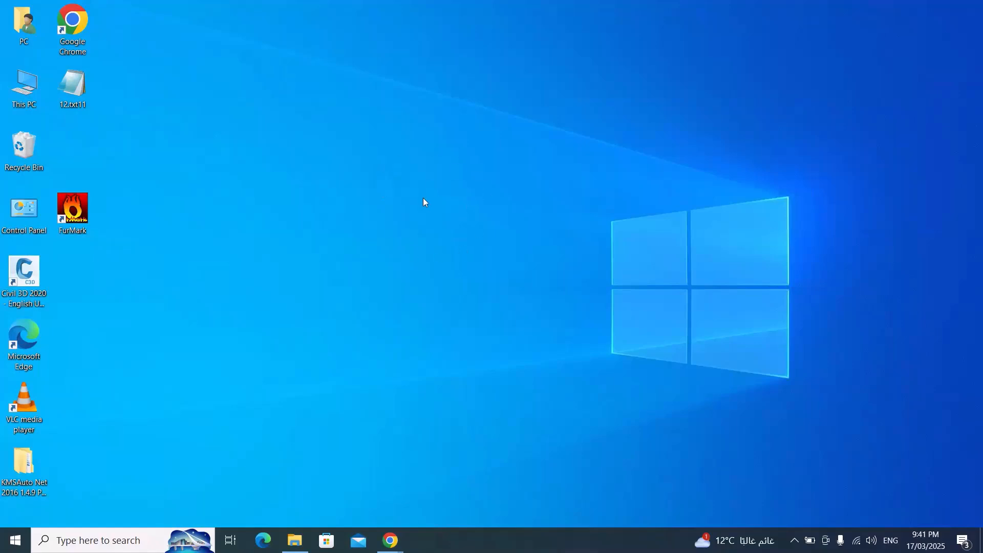
# Create a new folder named Office on the desktop
pyautogui.rightClick(422, 198)
pyautogui.moveTo(474, 342)
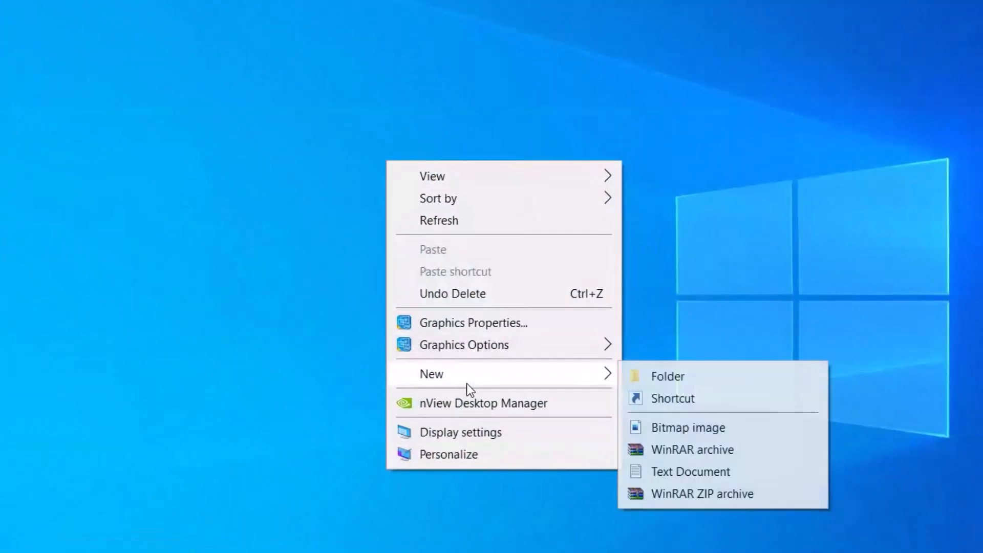
pyautogui.click(665, 379)
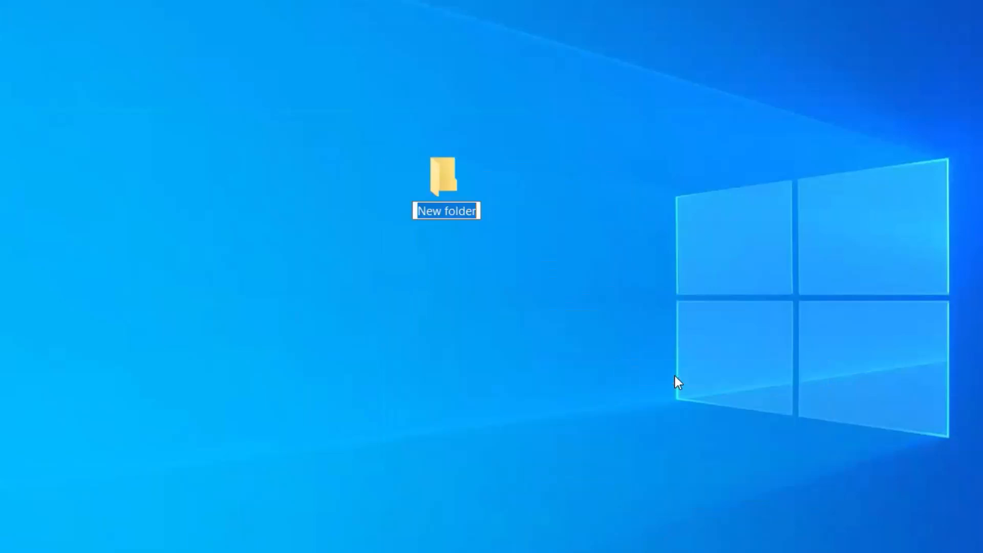
pyautogui.write('office')
pyautogui.press('Return')
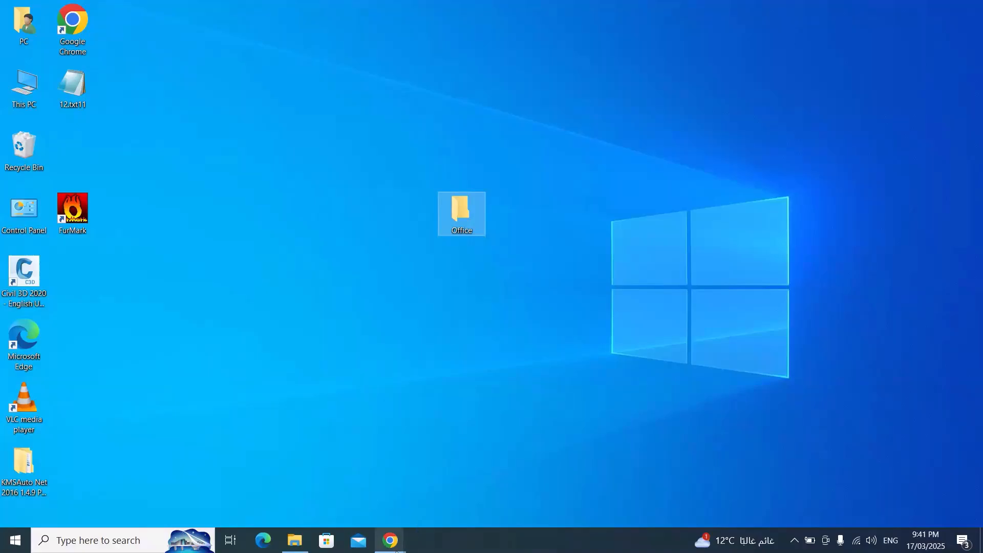
# Switch to Chrome and search Google for "office deployment tool"
pyautogui.moveTo(391, 543)
pyautogui.click(388, 486)
pyautogui.write('o')
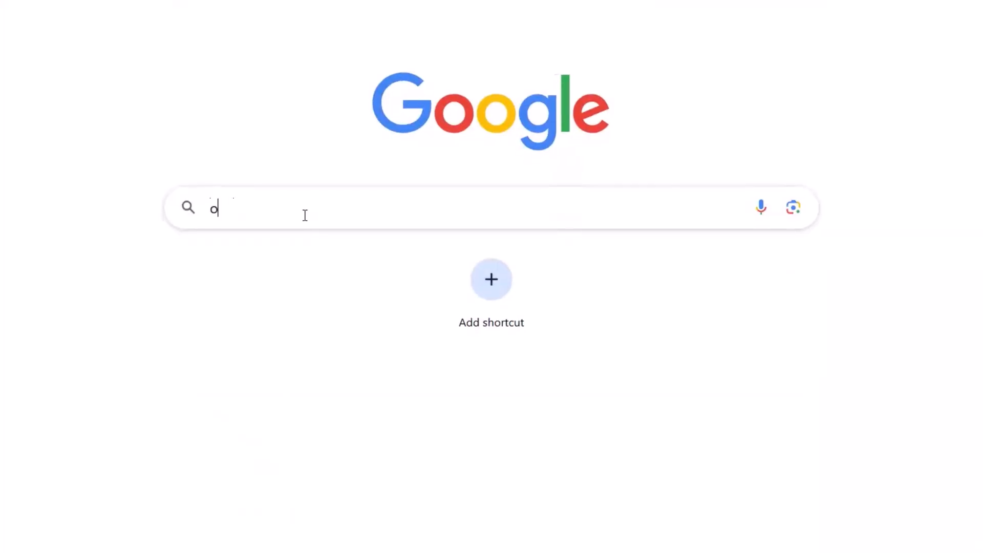
pyautogui.write('ffice deplo')
pyautogui.press('Return')
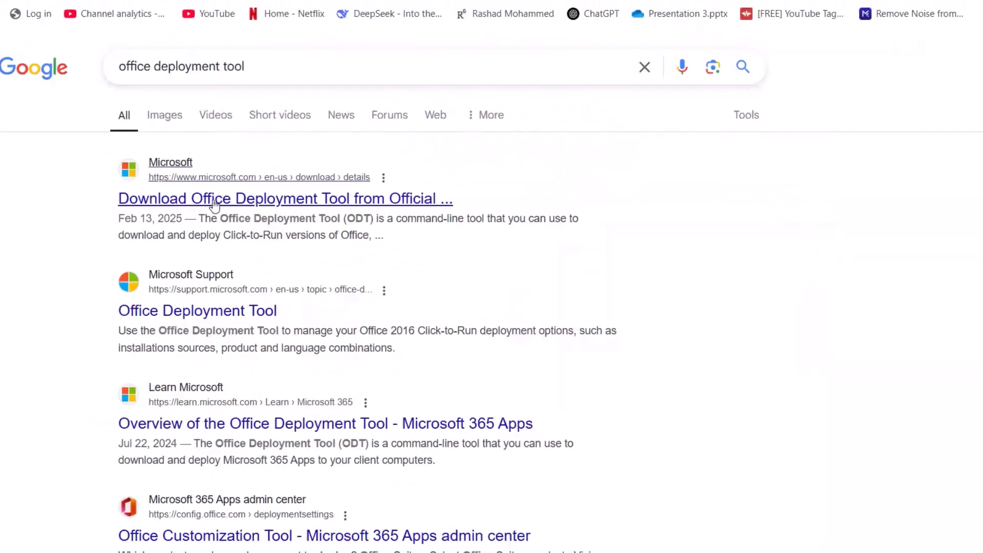
# Open Microsoft's official Office Deployment Tool page and download officedeploymenttool_18526-20146.exe to the Downloads folder
pyautogui.click(214, 199)
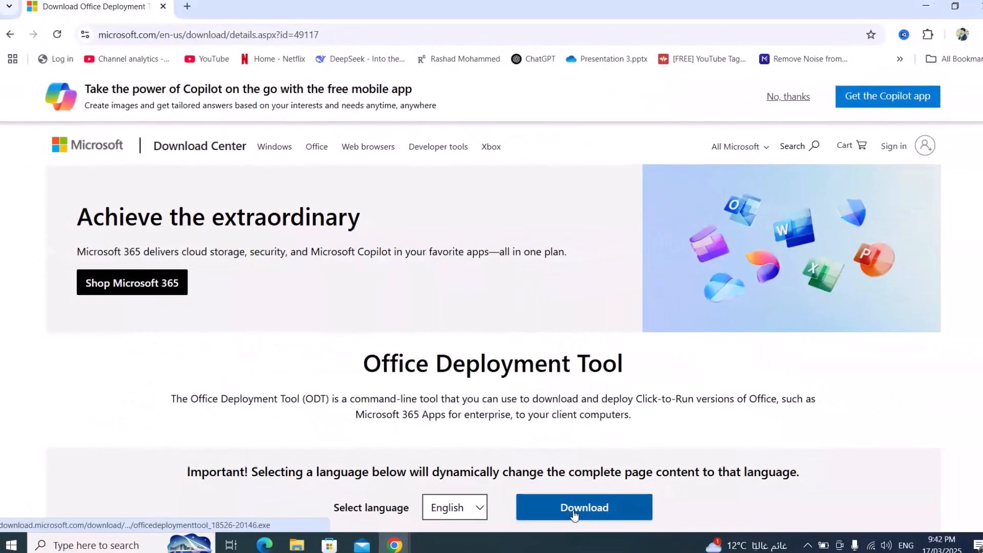
pyautogui.click(594, 533)
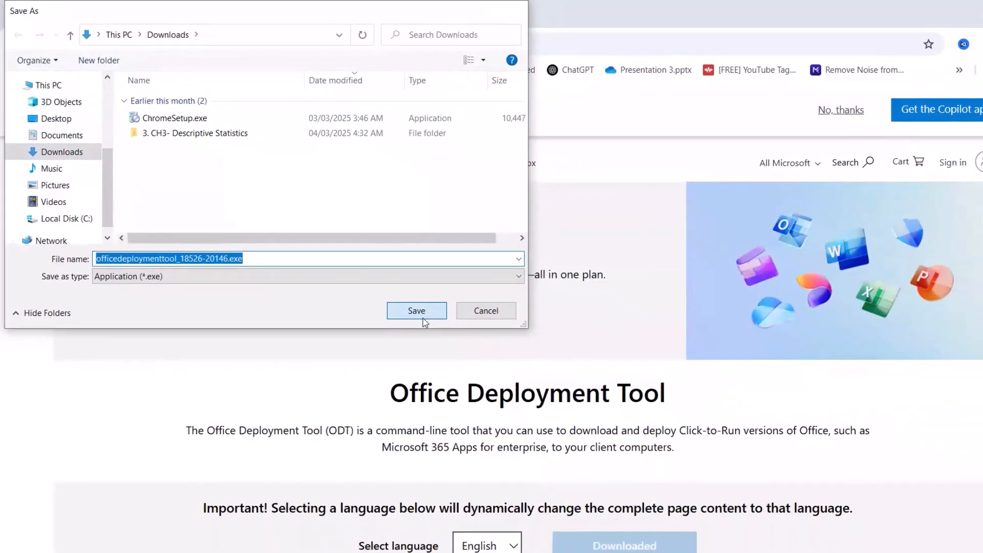
pyautogui.click(485, 362)
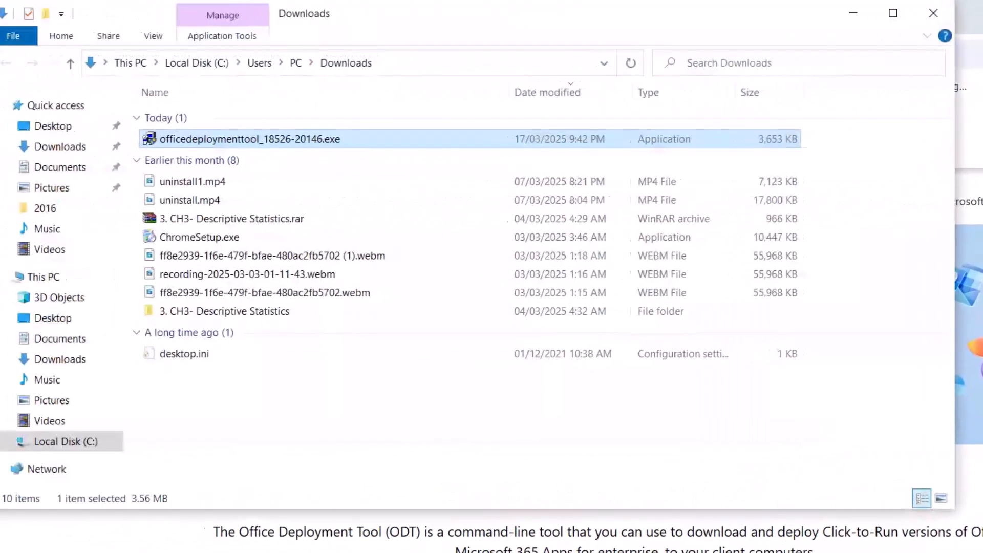
# Run the downloaded officedeploymenttool_18526-20146.exe, accepting its license terms, and extract its files into the desktop Office folder
pyautogui.rightClick(209, 141)
pyautogui.click(285, 194)
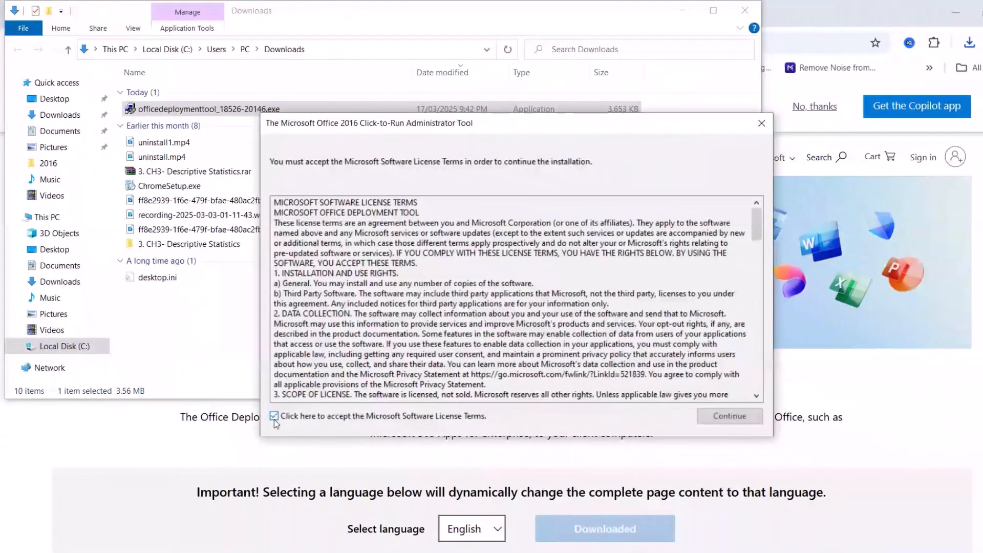
pyautogui.click(348, 528)
pyautogui.click(702, 418)
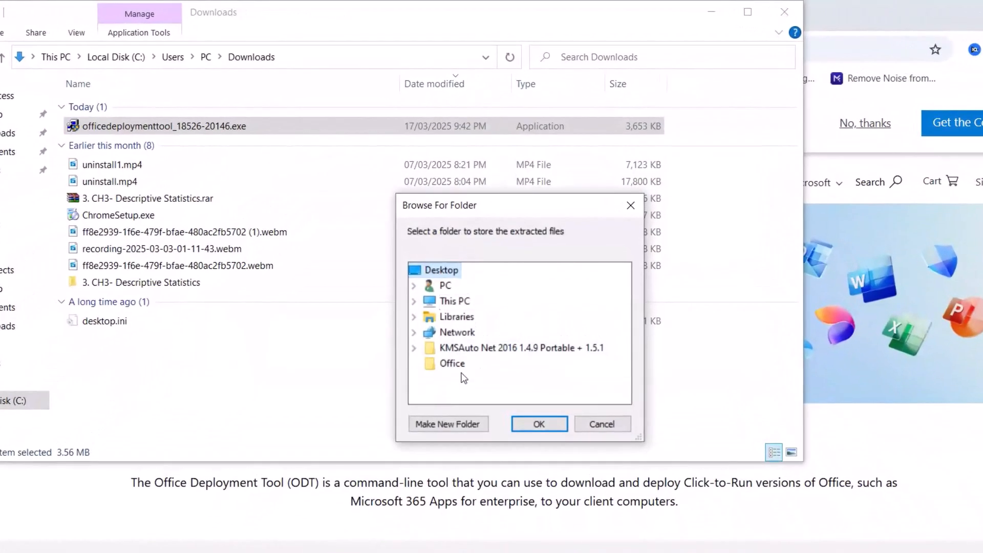
pyautogui.click(459, 366)
pyautogui.click(539, 424)
pyautogui.click(598, 377)
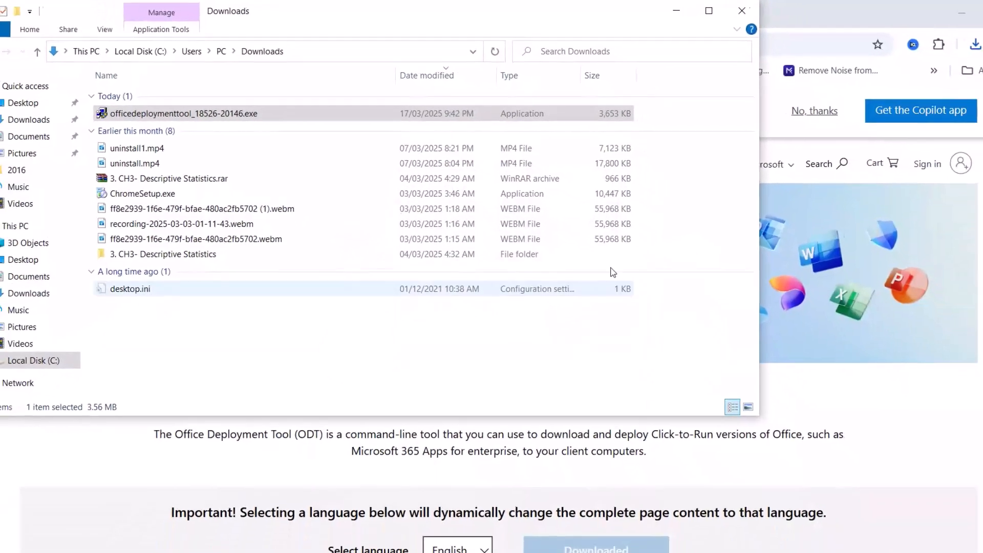
# Clear the open windows and delete configuration-Office365-x64.xml from the desktop Office folder, keeping only setup.exe
pyautogui.click(746, 10)
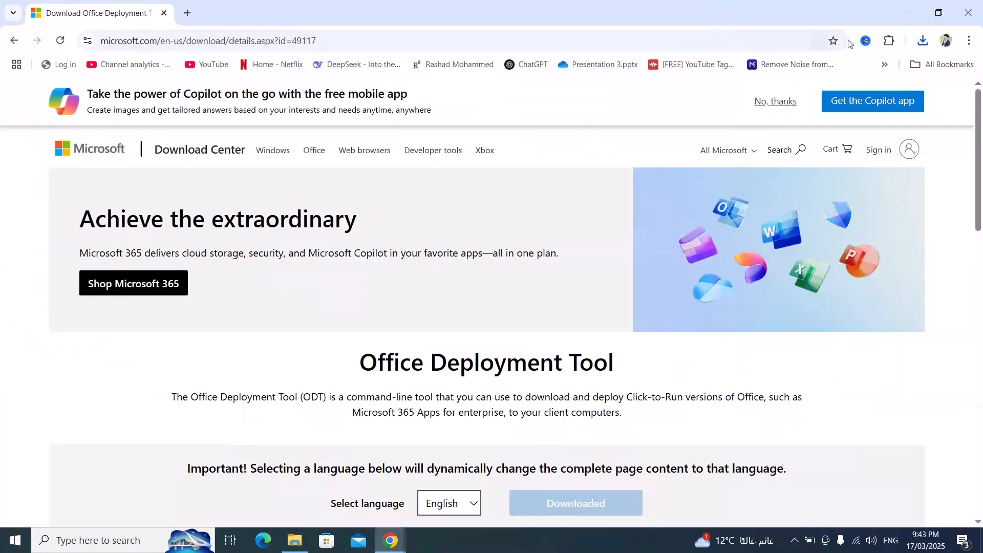
pyautogui.click(909, 14)
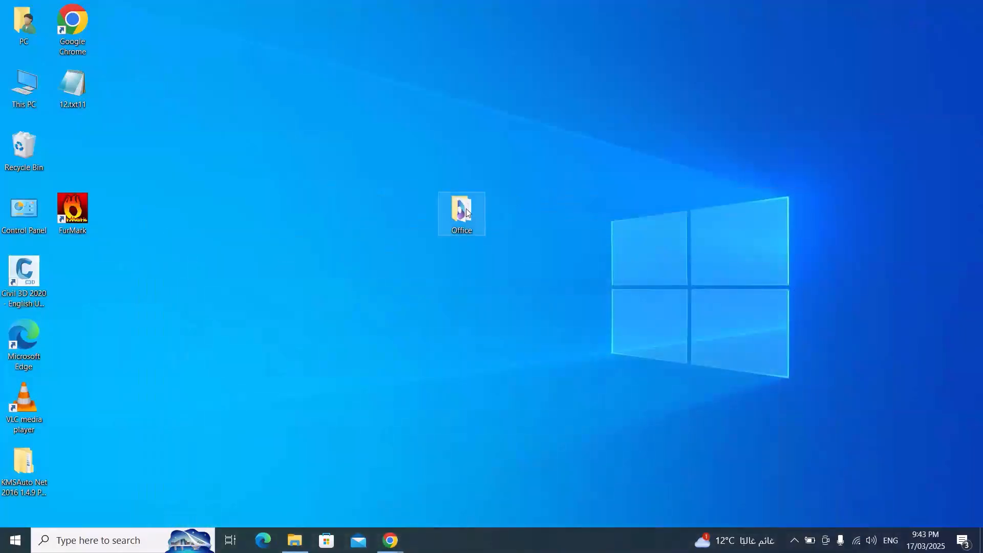
pyautogui.doubleClick(466, 207)
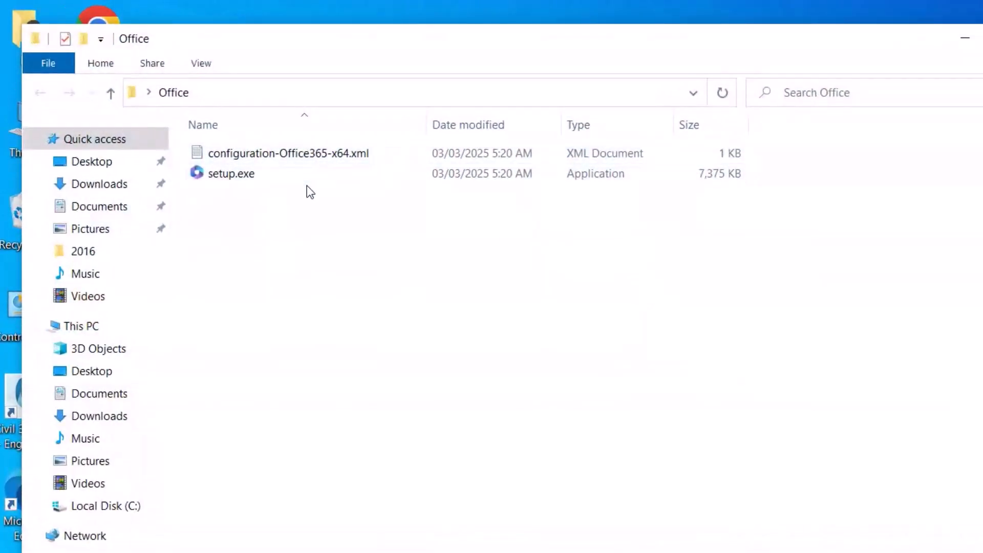
pyautogui.click(297, 156)
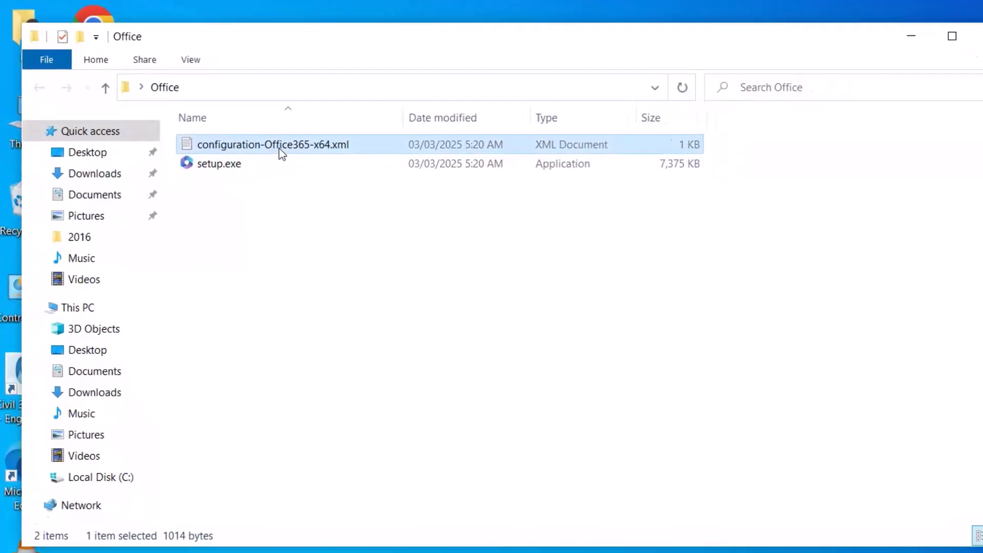
pyautogui.press('Delete')
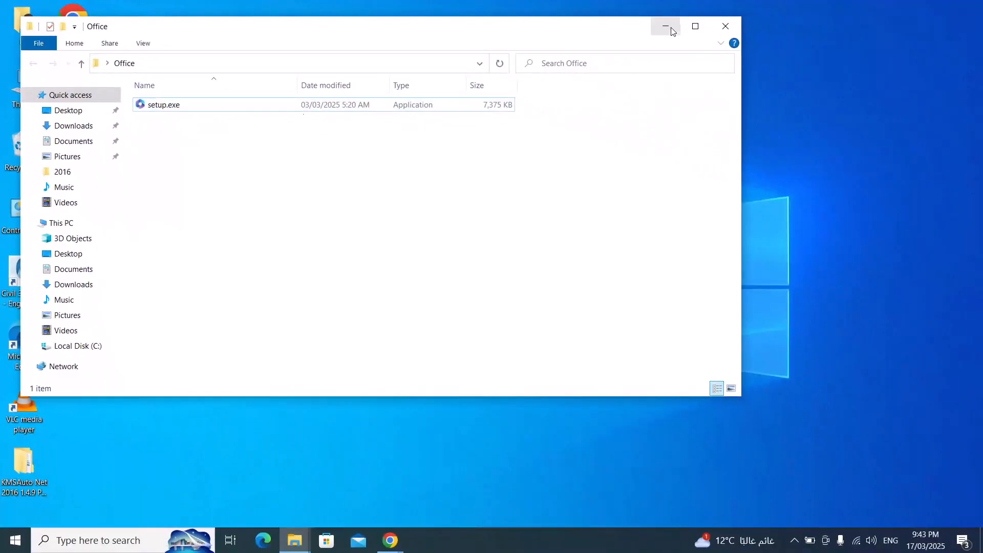
pyautogui.click(665, 26)
# Switch back to Chrome, search for "office customization tool" in a new tab, and open the Office Customization Tool on config.office.com
pyautogui.moveTo(390, 538)
pyautogui.click(405, 490)
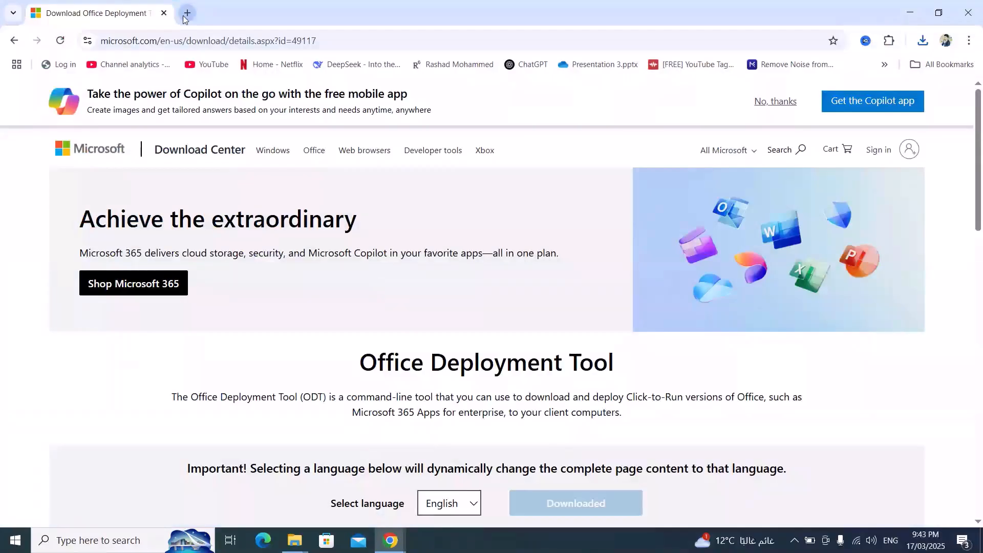
pyautogui.click(188, 13)
pyautogui.click(291, 159)
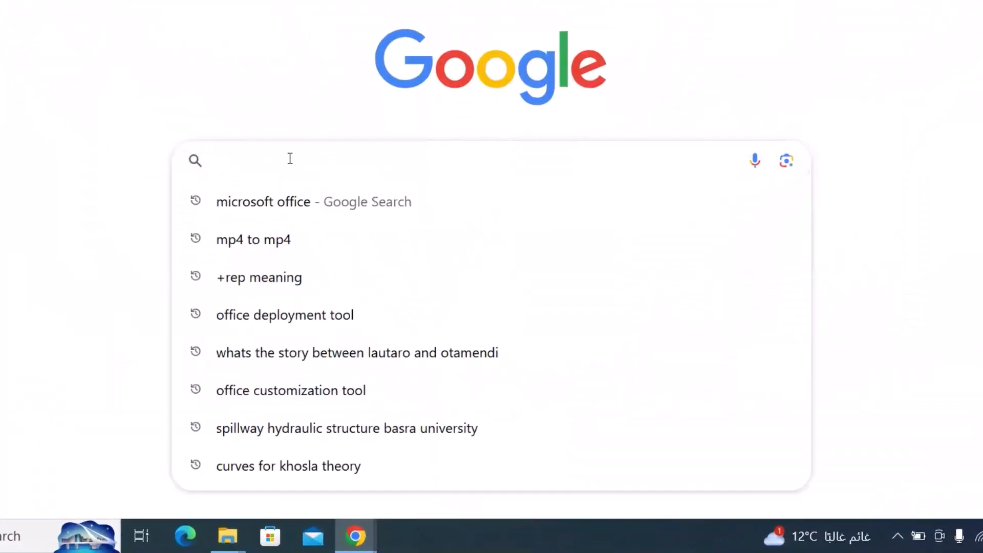
pyautogui.write('office')
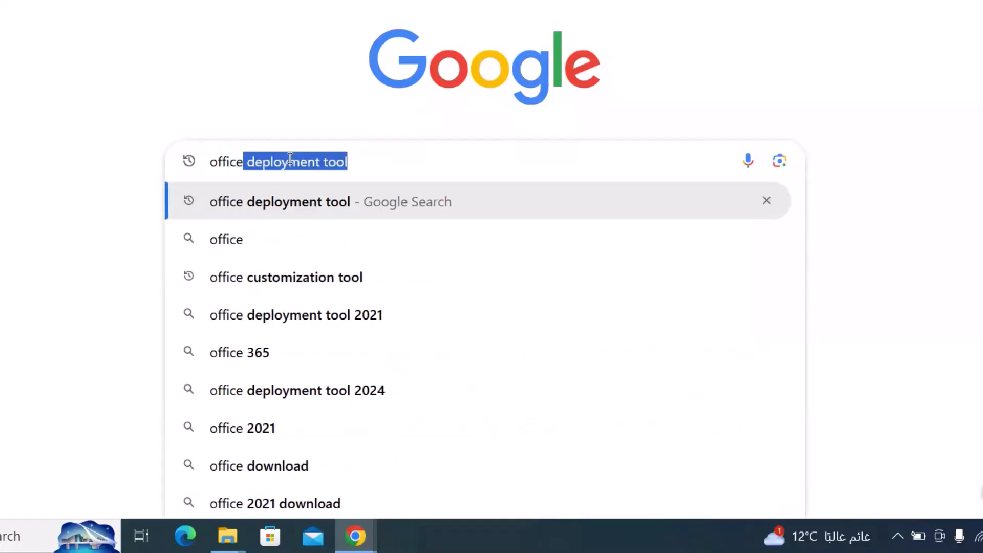
pyautogui.write(' cust')
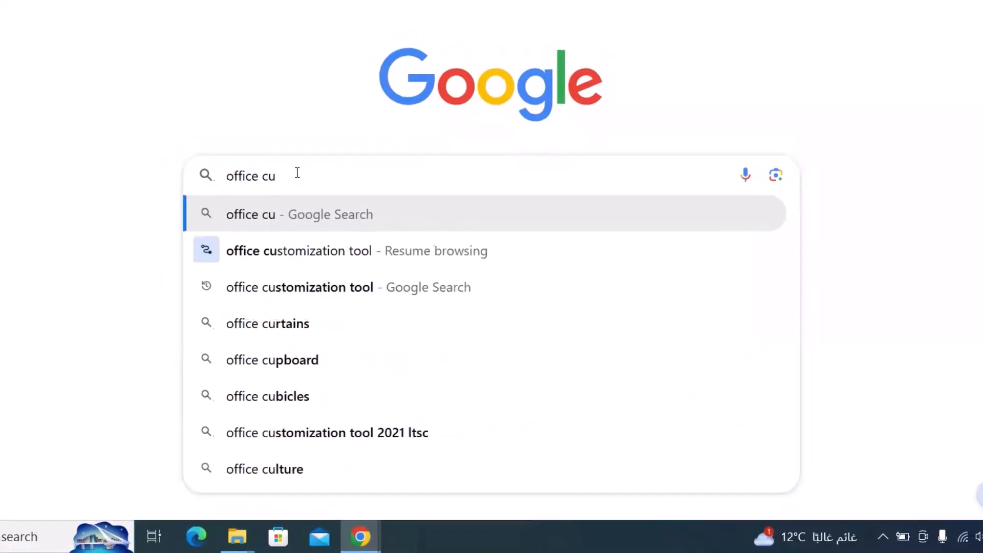
pyautogui.write('omization tool')
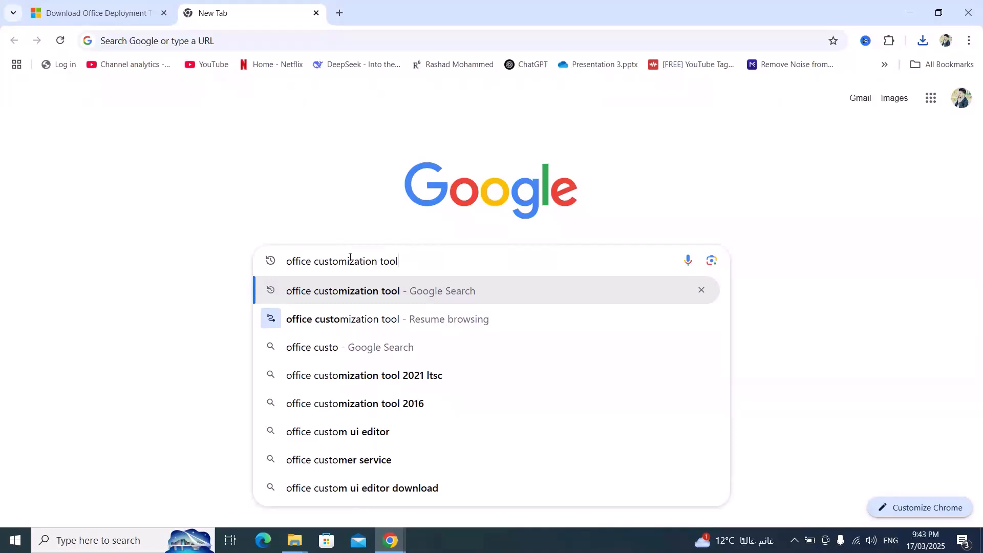
pyautogui.press('Return')
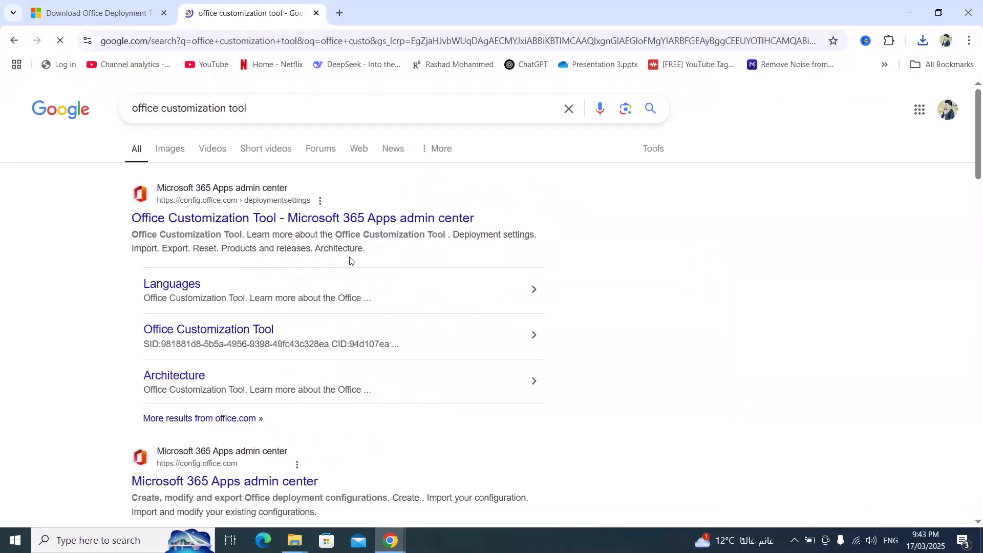
pyautogui.click(205, 226)
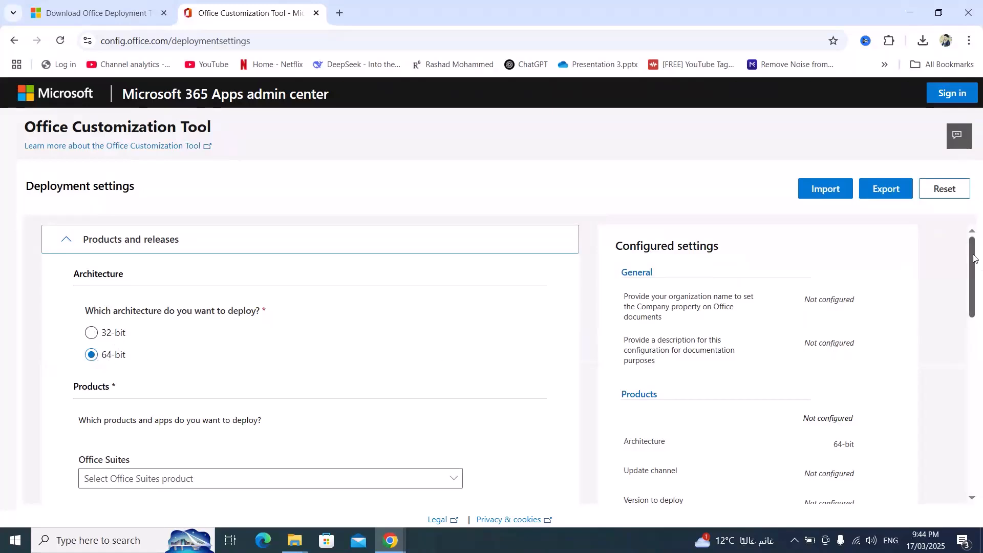
# Choose Office LTSC Professional Plus 2024 - Volume License as the Office suite to deploy
pyautogui.moveTo(975, 258); pyautogui.dragTo(981, 316)
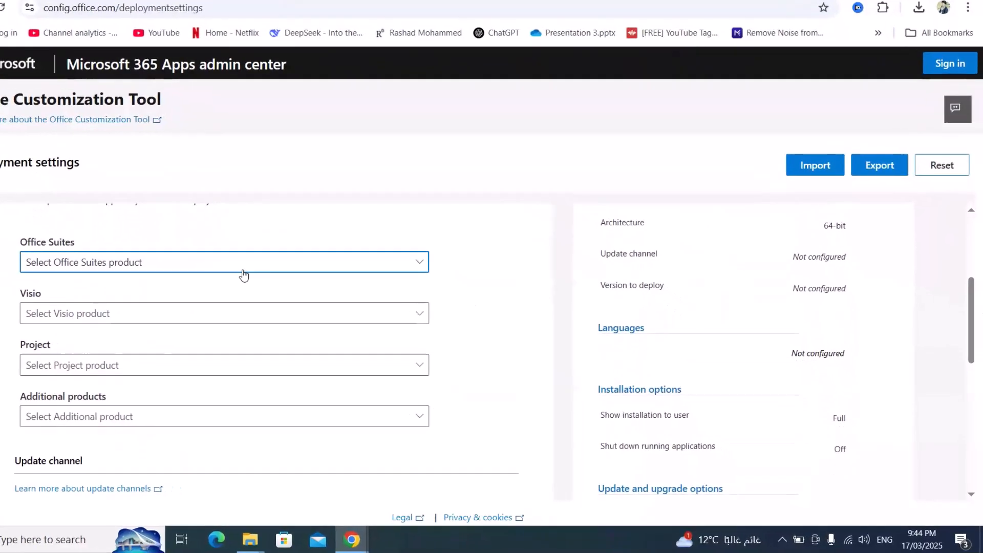
pyautogui.click(288, 282)
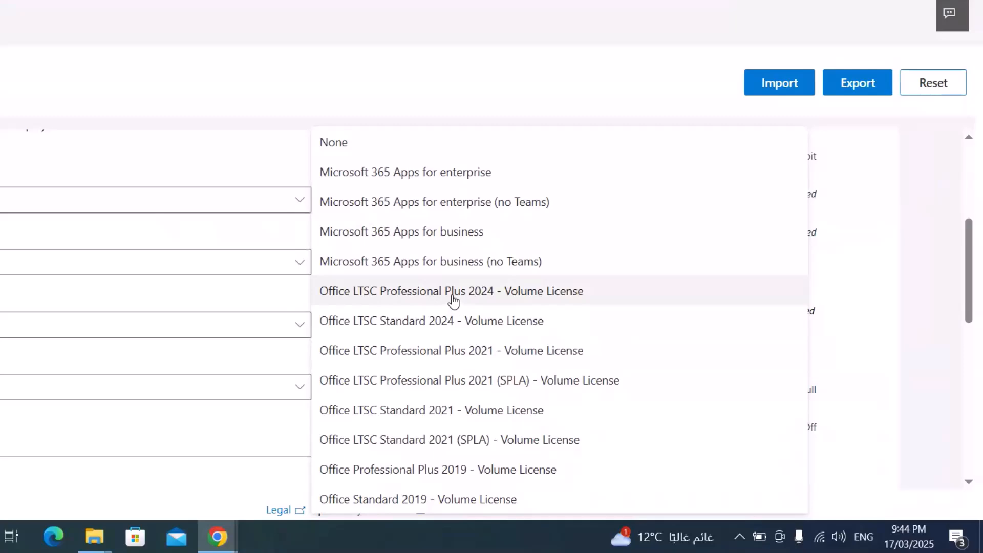
pyautogui.click(452, 296)
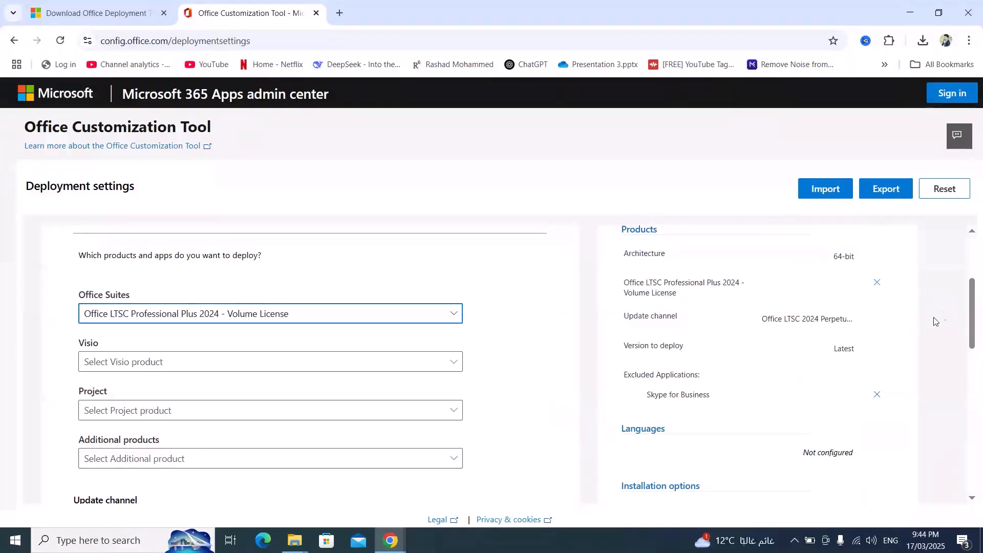
# Exclude Access, OneDrive Desktop, Outlook (classic) and Publisher from the deployed apps and continue to the language settings
pyautogui.scroll(-8, 362, 357)
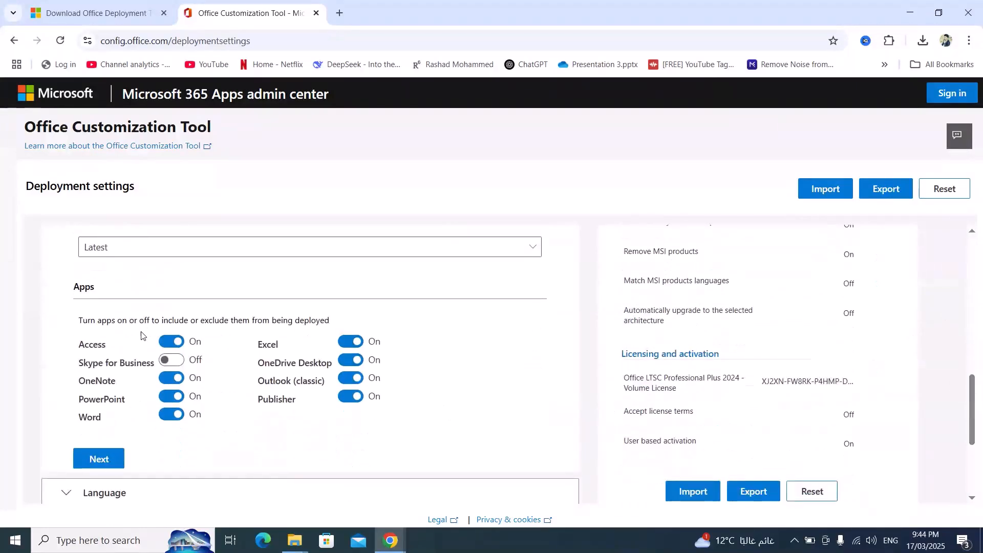
pyautogui.click(169, 341)
pyautogui.click(350, 359)
pyautogui.click(351, 378)
pyautogui.click(350, 396)
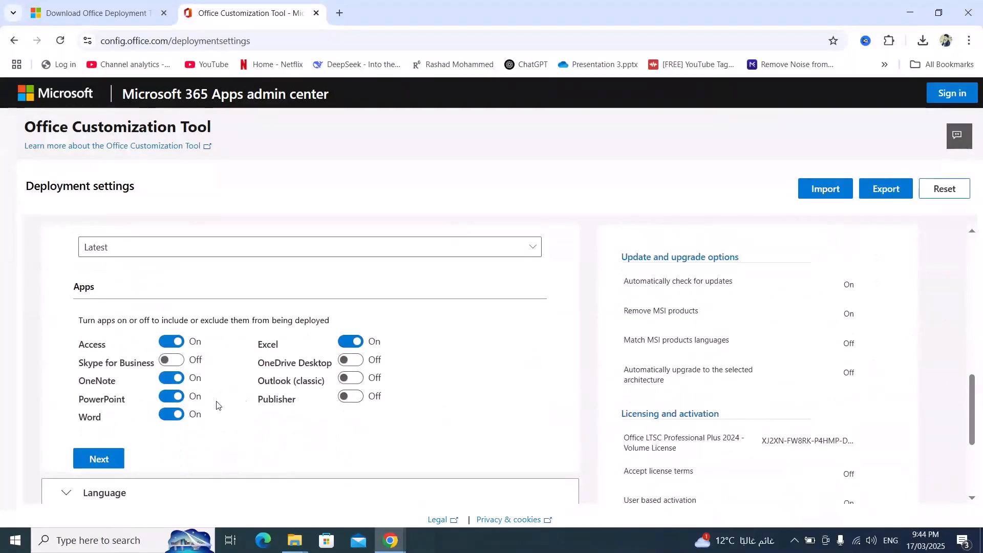
pyautogui.click(100, 458)
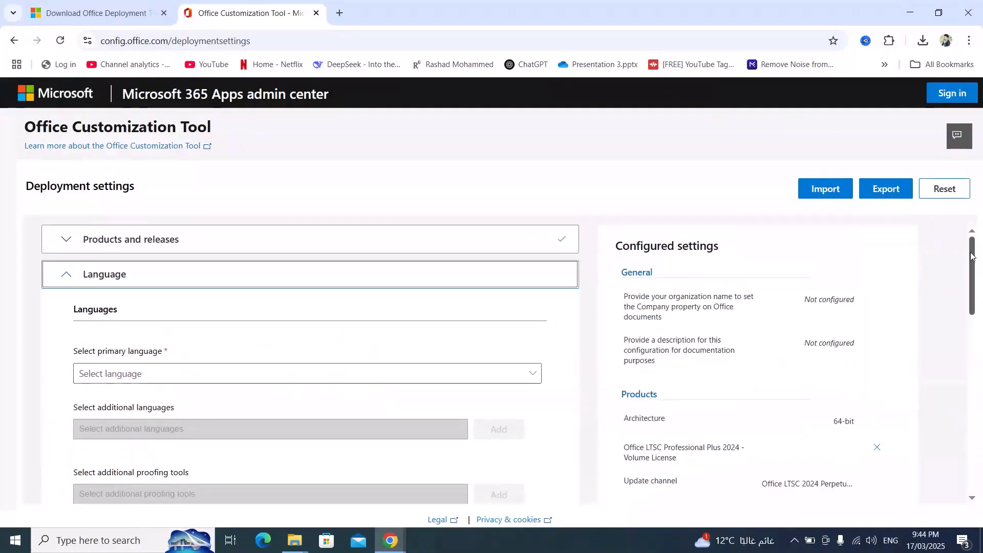
# Set the primary language to English (United States) and continue to the installation options
pyautogui.scroll(-2, 971, 256)
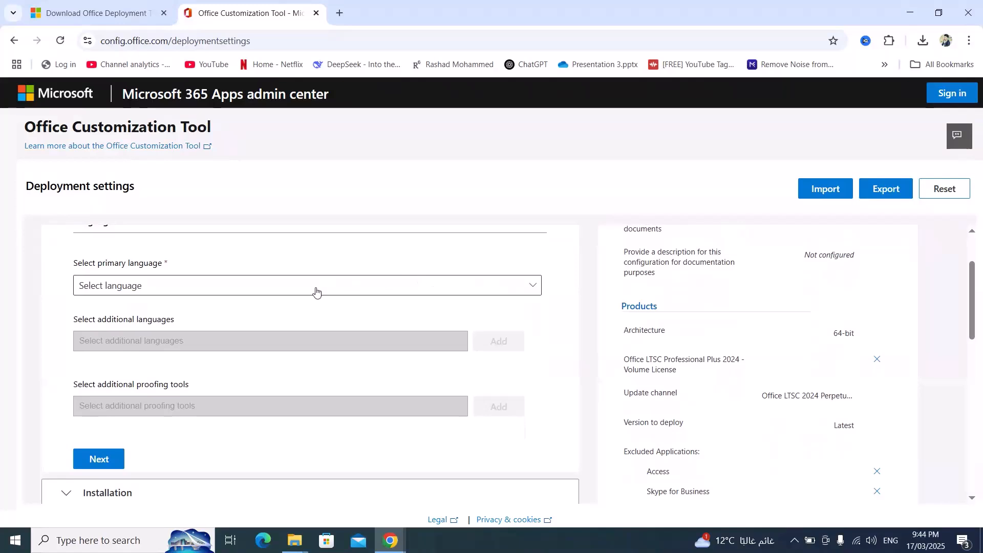
pyautogui.click(316, 291)
pyautogui.click(547, 325)
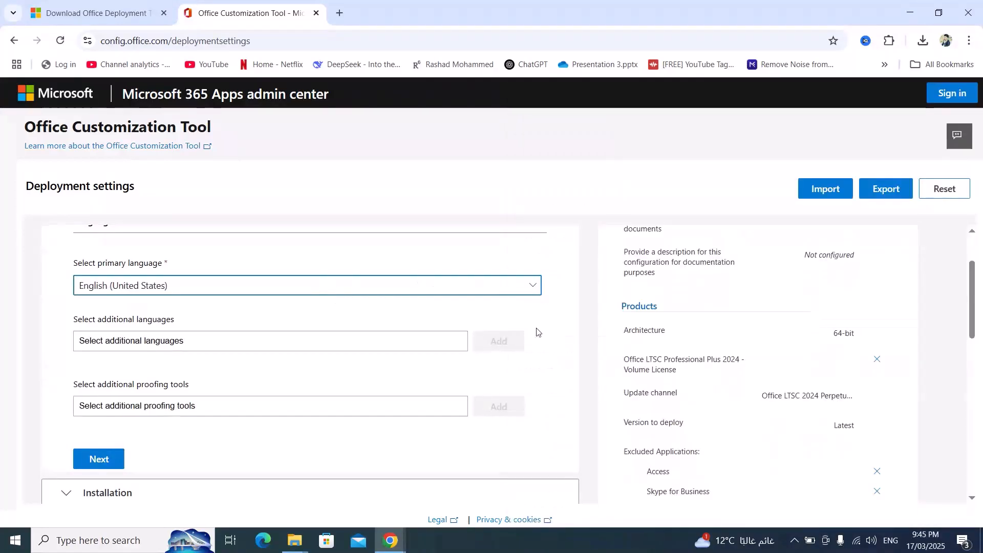
pyautogui.click(99, 465)
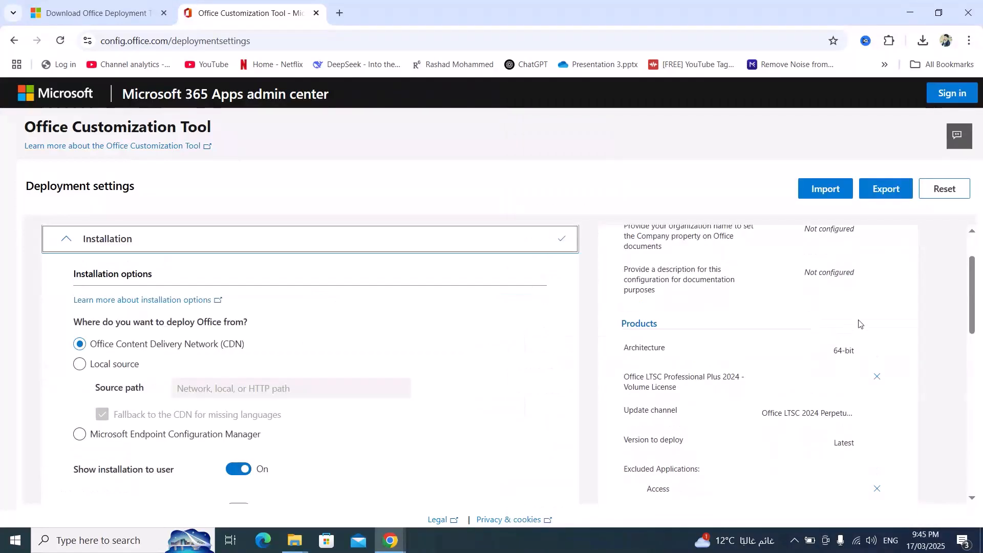
# Keep the default installation options and turn off uninstalling MSI versions of Office, continuing to the licensing settings
pyautogui.moveTo(972, 261); pyautogui.dragTo(972, 342)
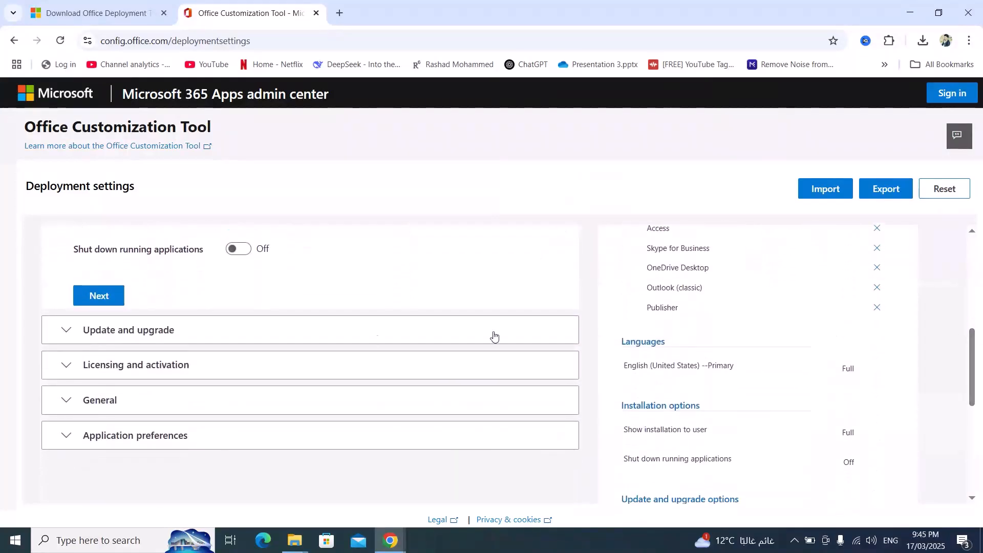
pyautogui.click(109, 297)
pyautogui.moveTo(973, 290); pyautogui.dragTo(976, 394)
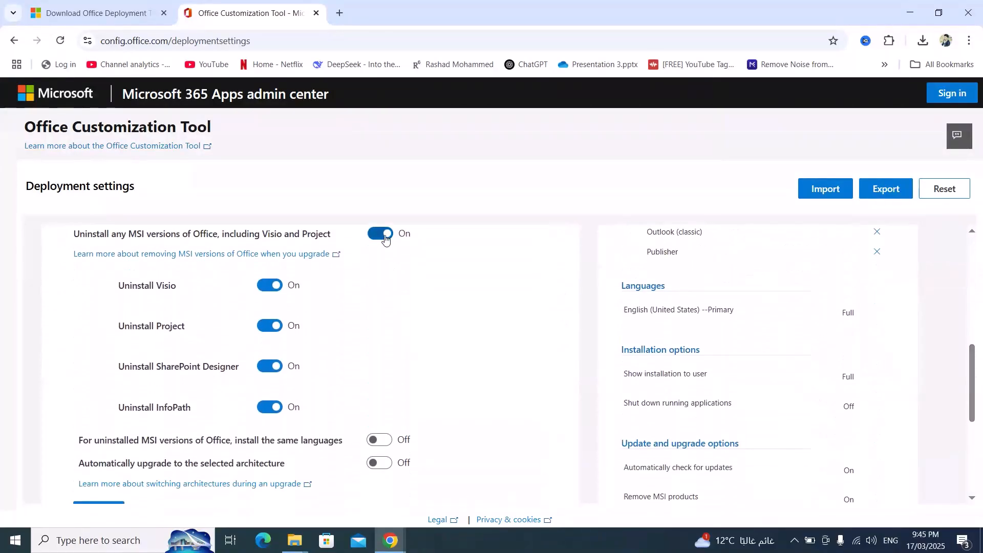
pyautogui.click(385, 239)
pyautogui.scroll(-1, 974, 387)
pyautogui.scroll(-3, 975, 384)
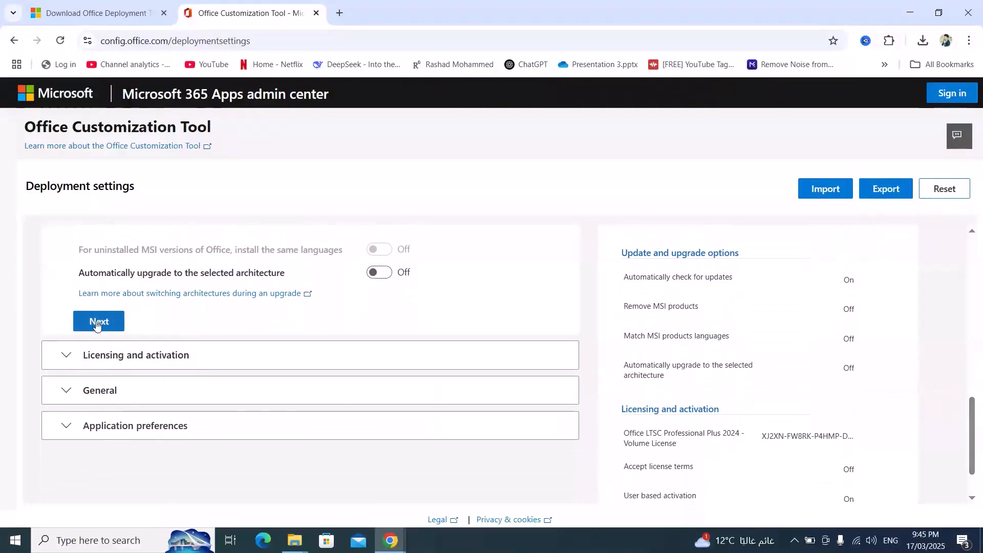
pyautogui.click(97, 322)
pyautogui.scroll(-4, 977, 333)
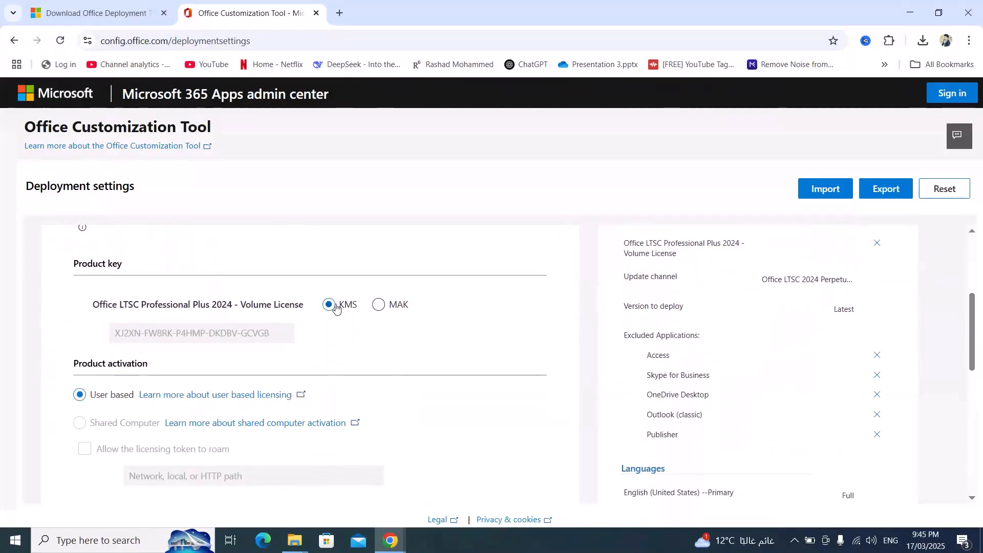
# Keep the KMS licensing and user-based activation settings, and finish the general and application preferences sections with their defaults
pyautogui.scroll(-3, 977, 353)
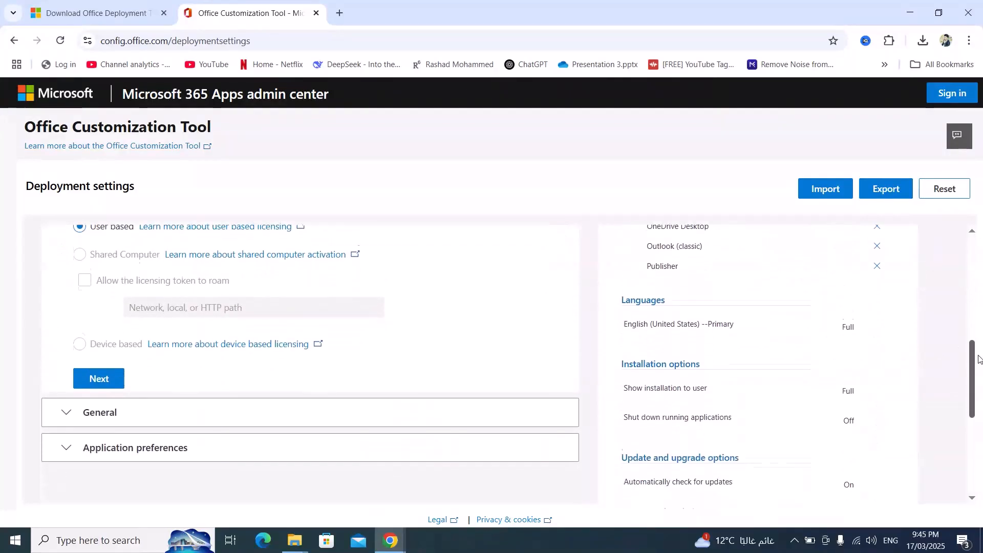
pyautogui.scroll(-1, 977, 356)
pyautogui.click(103, 342)
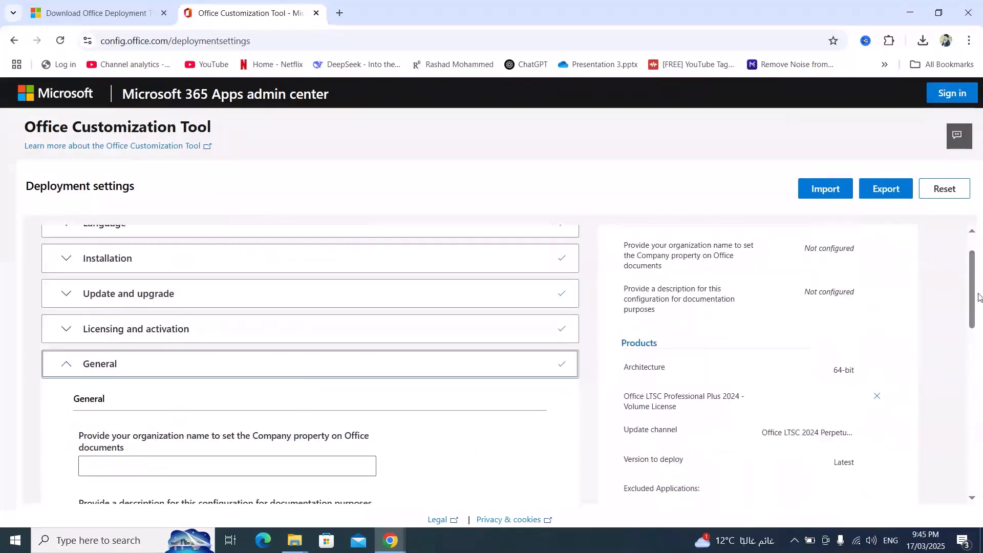
pyautogui.scroll(-5, 978, 300)
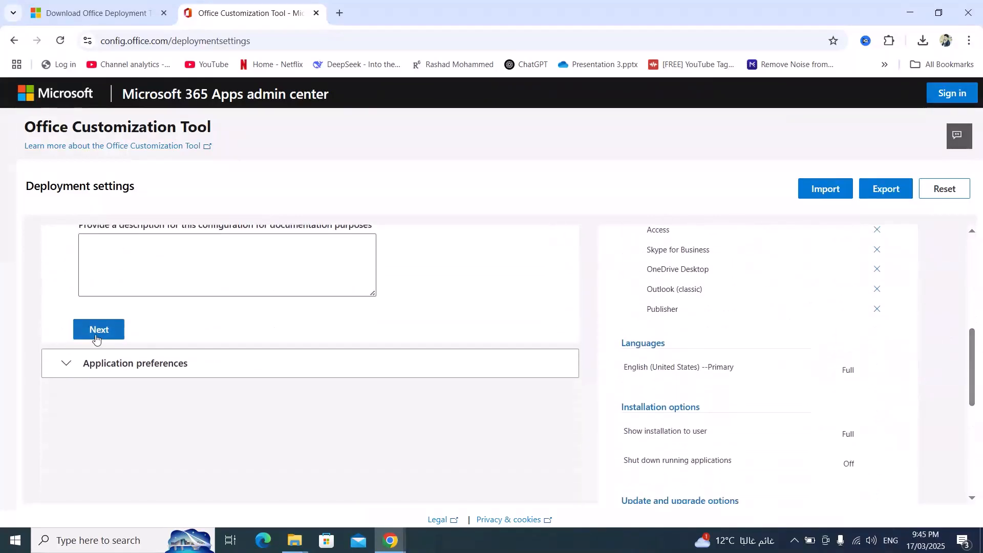
pyautogui.click(97, 340)
pyautogui.scroll(-10, 904, 324)
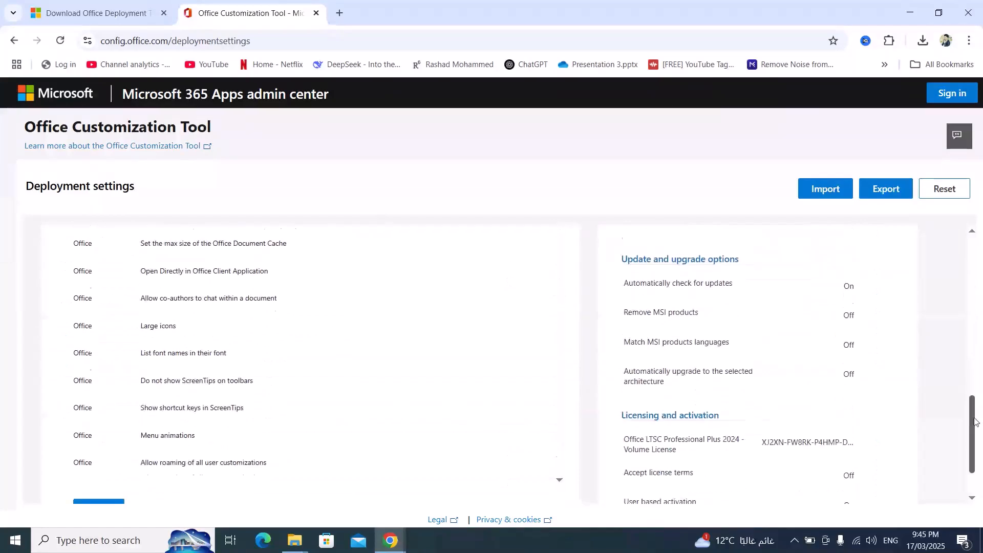
pyautogui.click(95, 444)
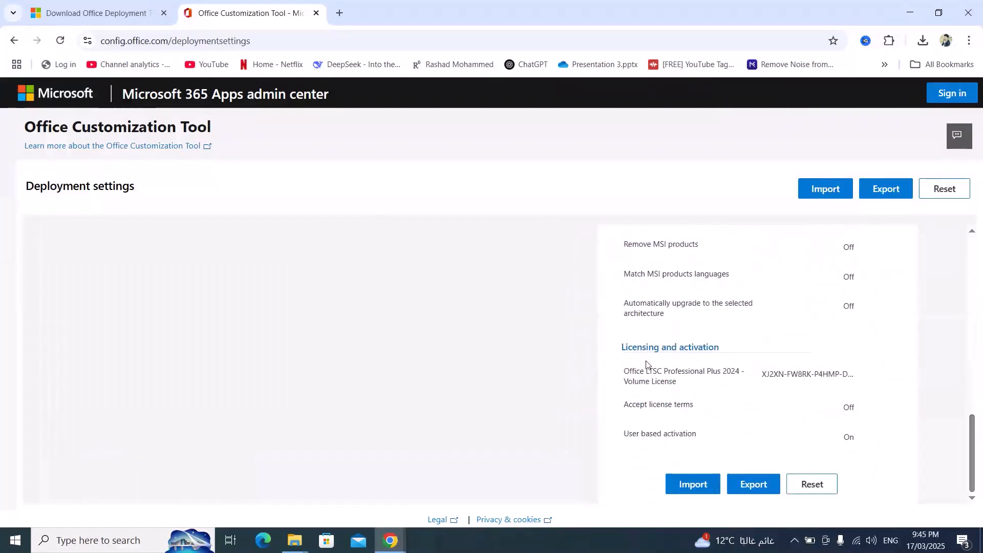
# Export the deployment configuration with Office Open XML formats as the default, accepting the license agreement and keeping the file name Configuration
pyautogui.click(885, 190)
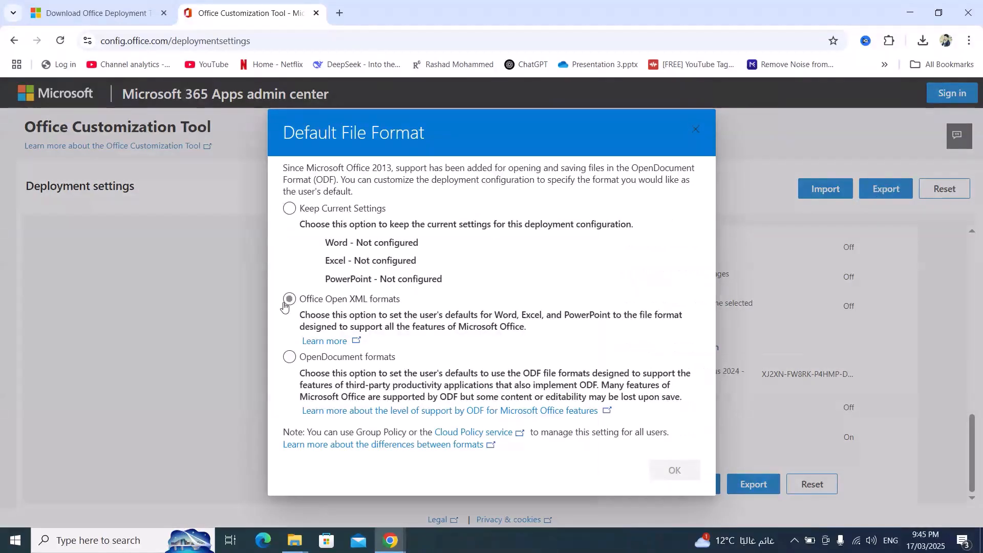
pyautogui.click(295, 303)
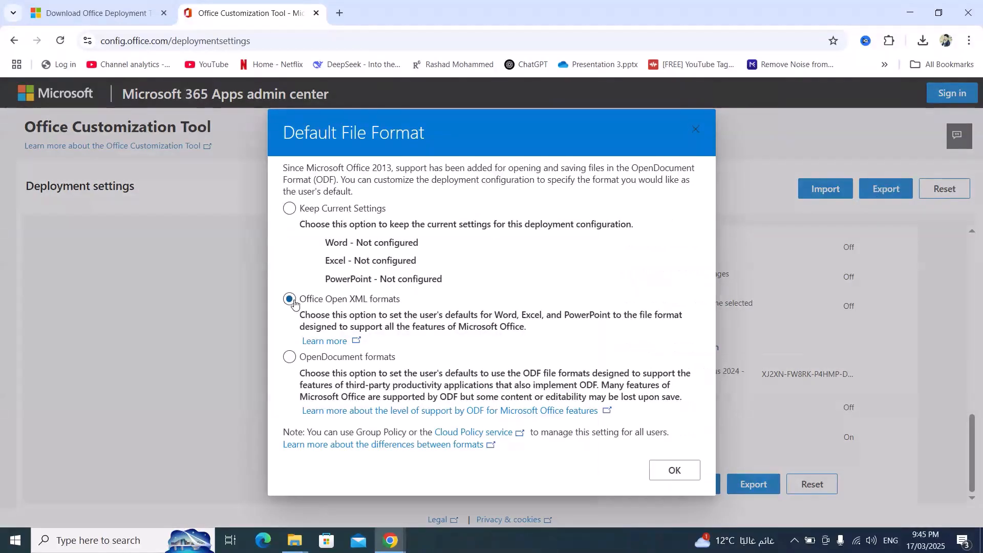
pyautogui.click(674, 471)
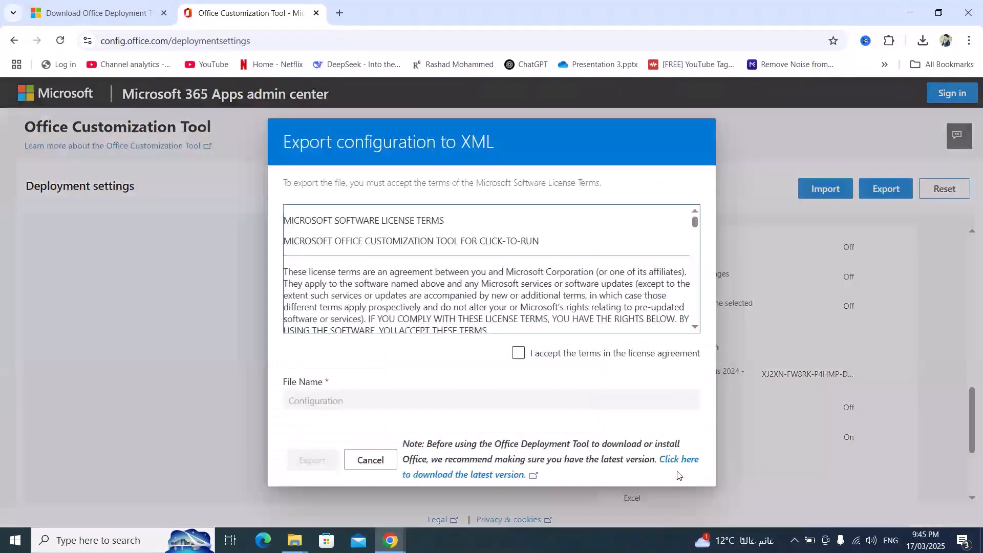
pyautogui.click(518, 353)
pyautogui.click(308, 464)
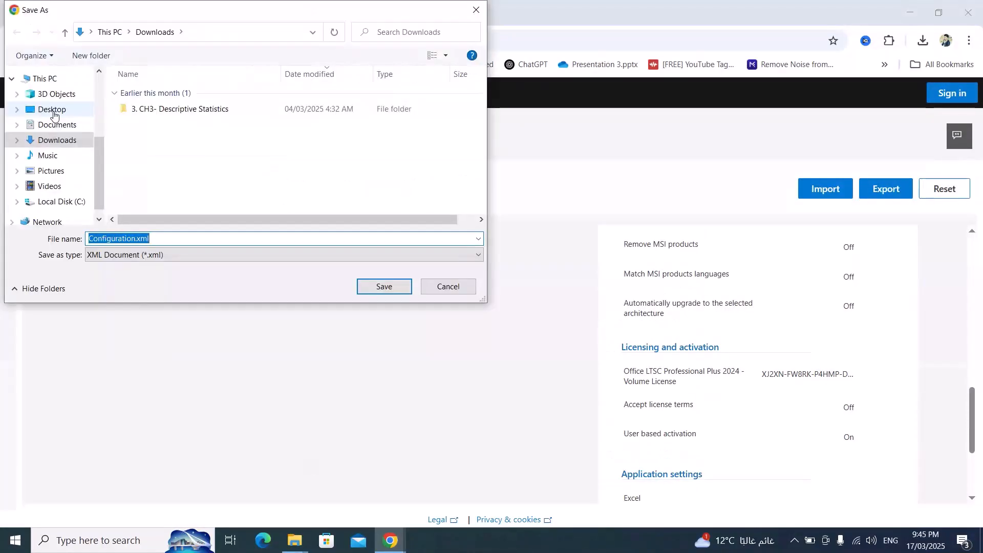
# Save Configuration.xml in the Office folder on the Desktop
pyautogui.click(54, 111)
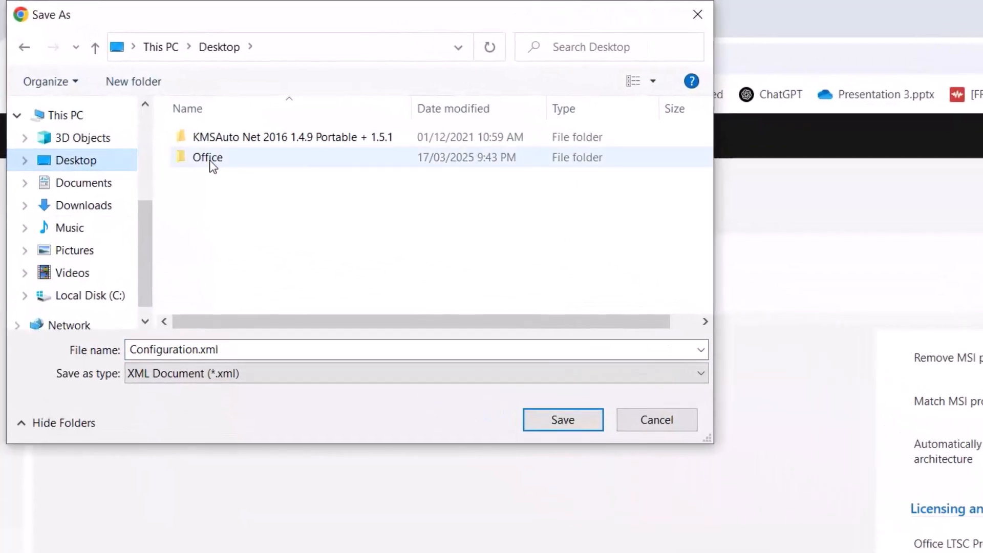
pyautogui.click(209, 160)
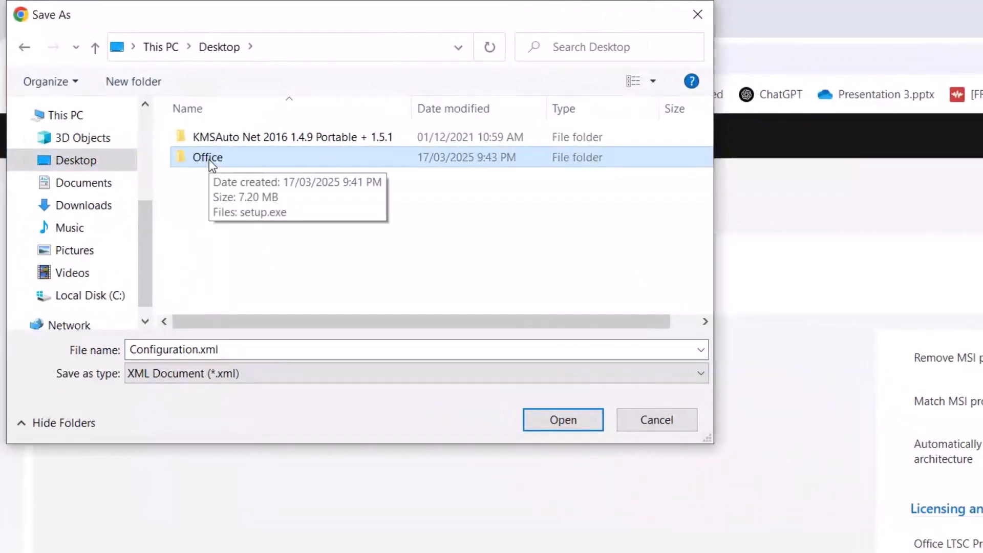
pyautogui.doubleClick(209, 159)
pyautogui.click(563, 419)
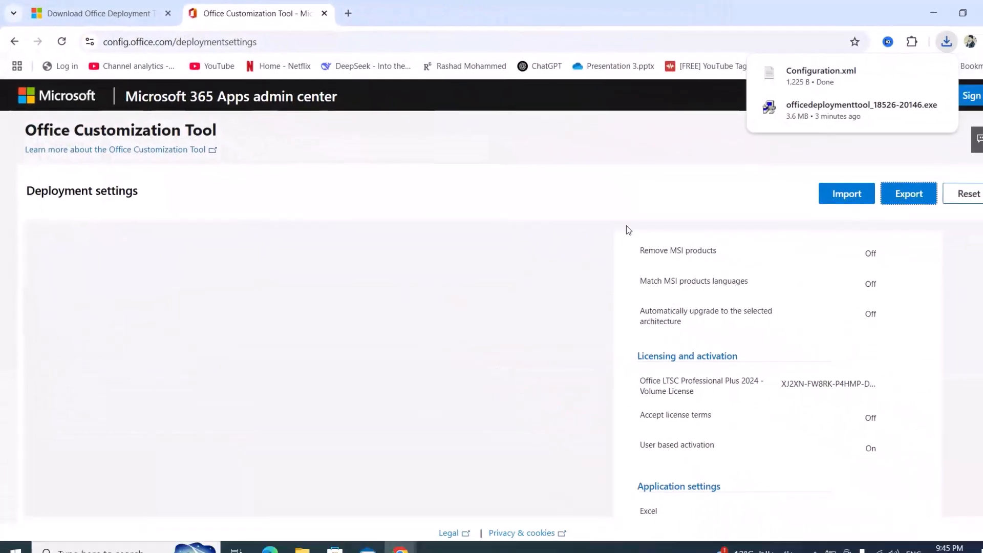
# Check the exported configuration file in the desktop Office folder, closing the browser and the folder windows
pyautogui.click(911, 73)
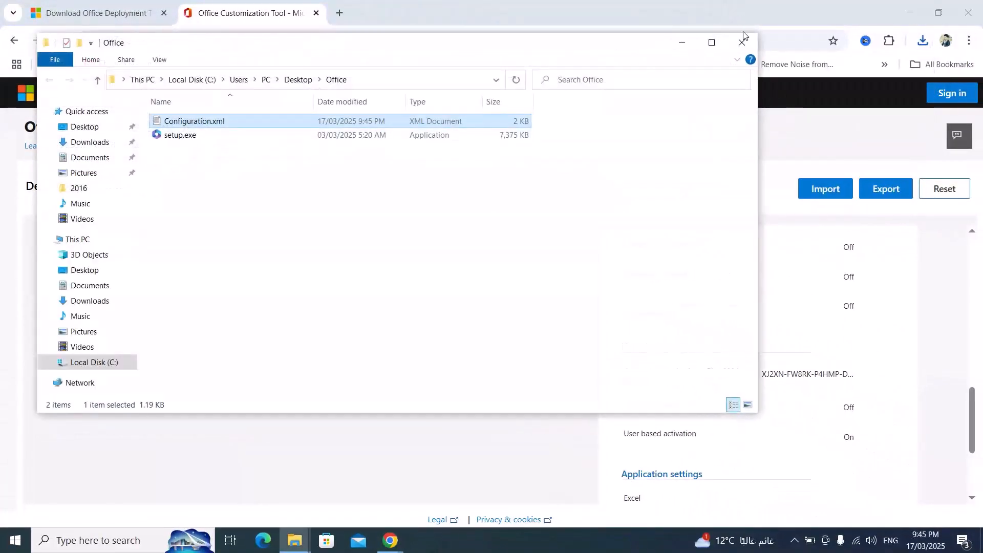
pyautogui.click(742, 42)
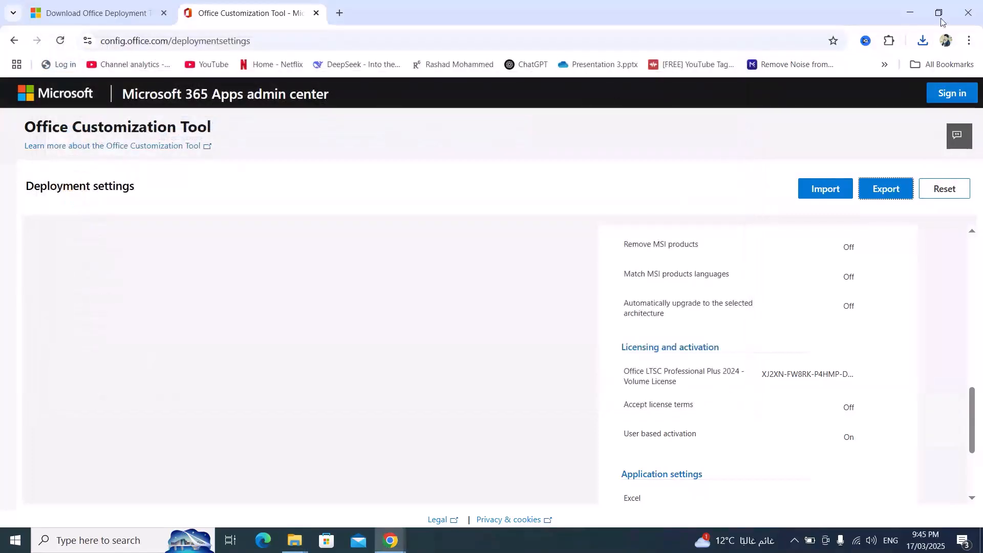
pyautogui.click(970, 15)
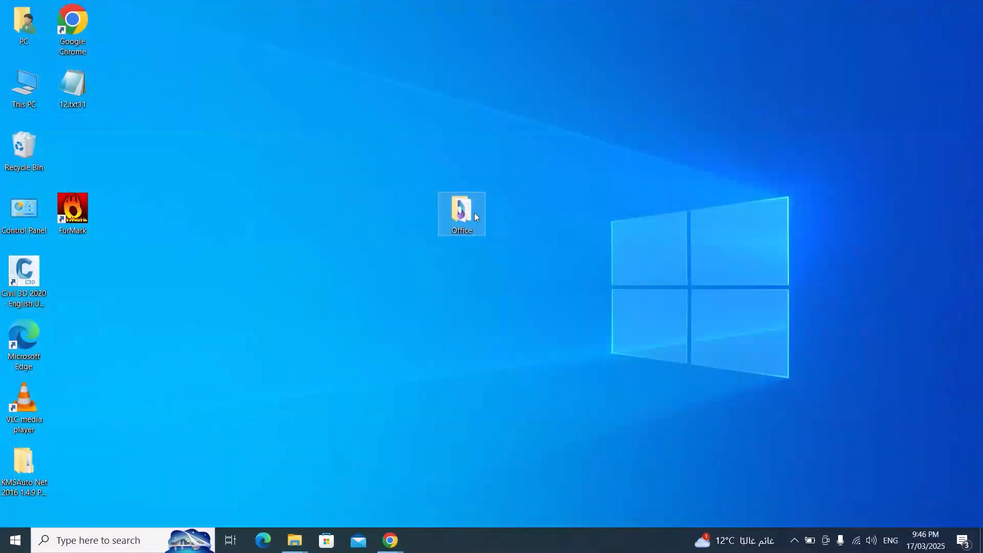
pyautogui.doubleClick(474, 215)
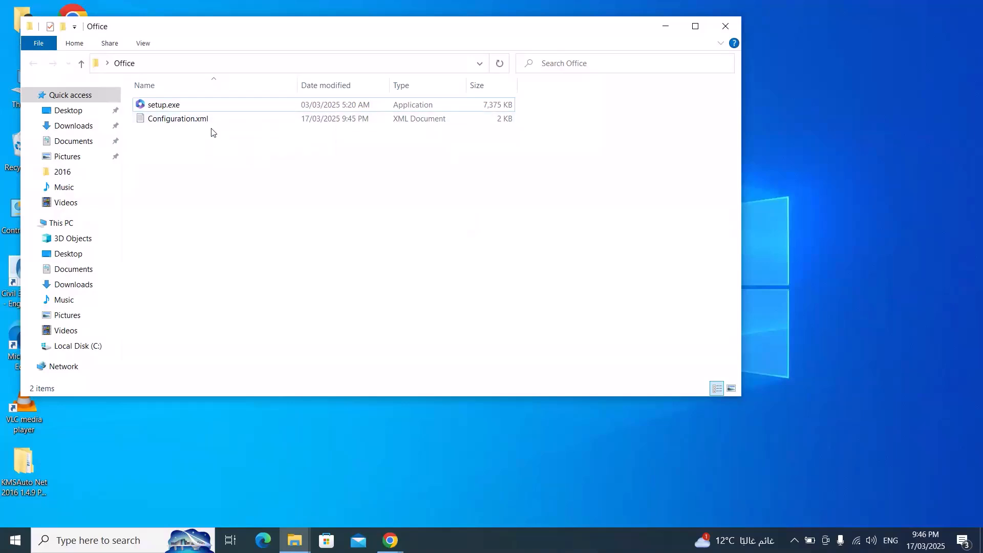
pyautogui.click(725, 26)
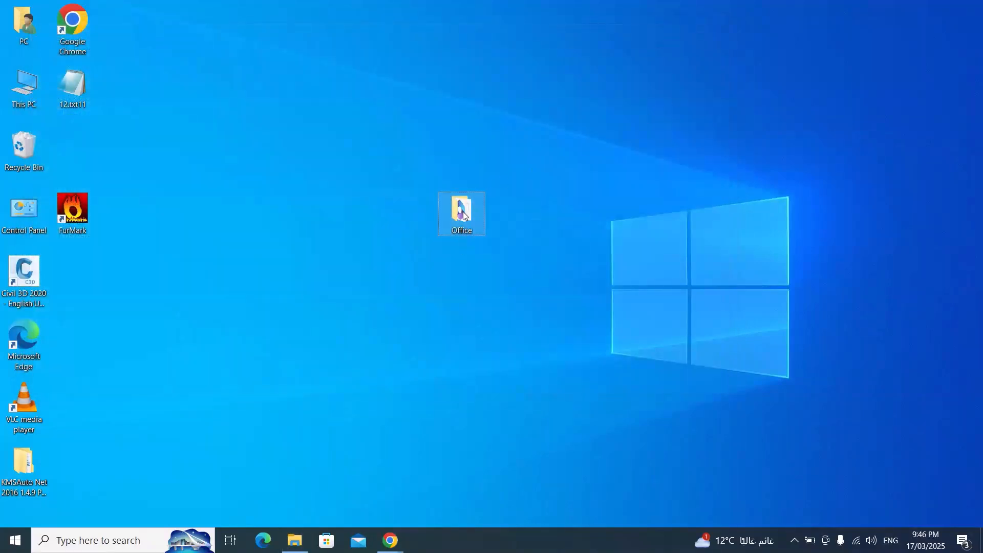
# Copy the Office folder from the desktop to the root of Local Disk (C:)
pyautogui.hotkey('ctrl', 'c')
pyautogui.click(306, 533)
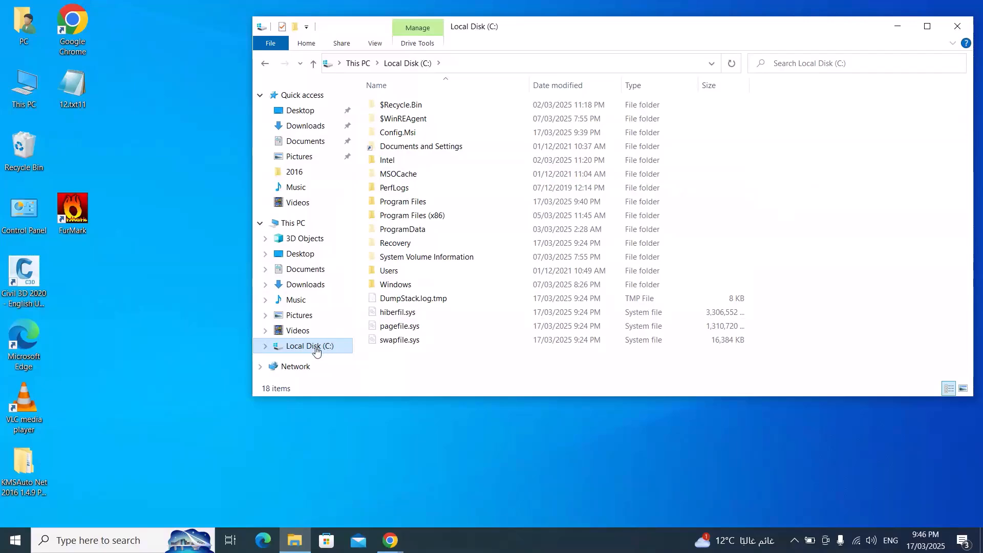
pyautogui.hotkey('ctrl', 'v')
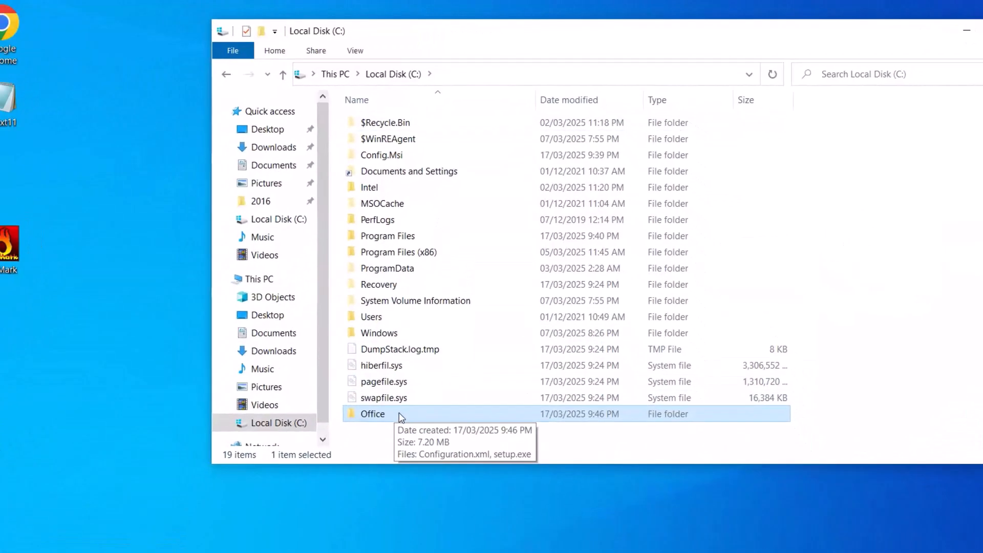
# Open Command Prompt as administrator
pyautogui.click(92, 538)
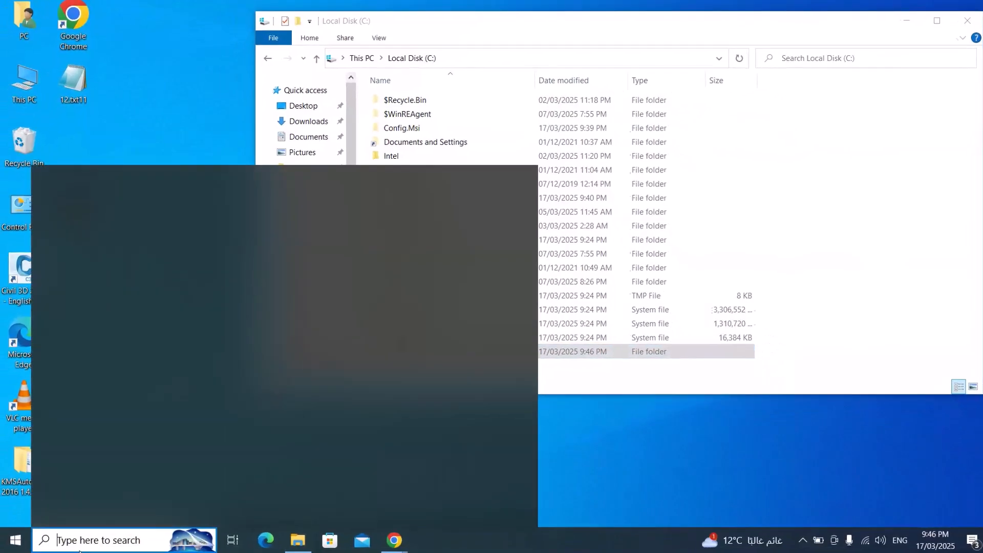
pyautogui.write('cmd')
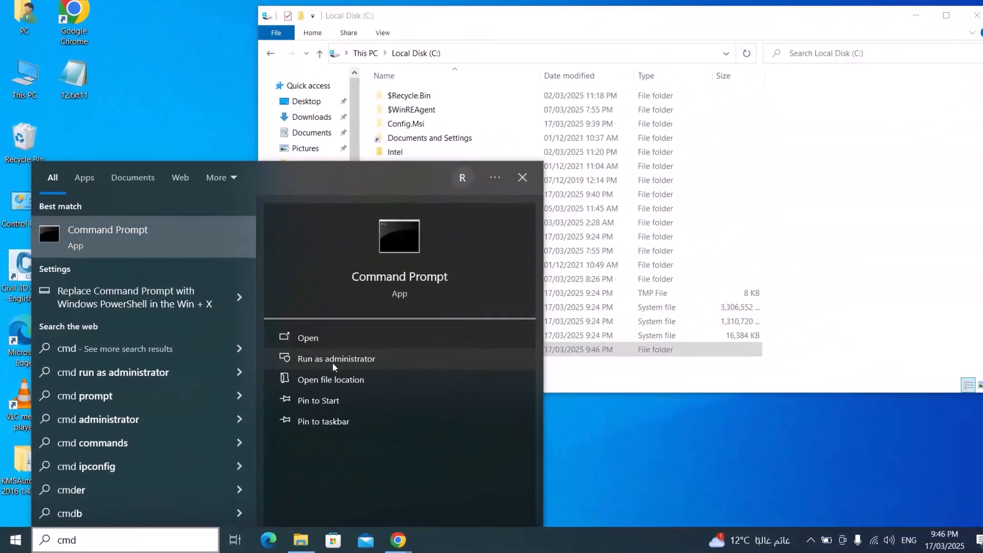
pyautogui.click(368, 327)
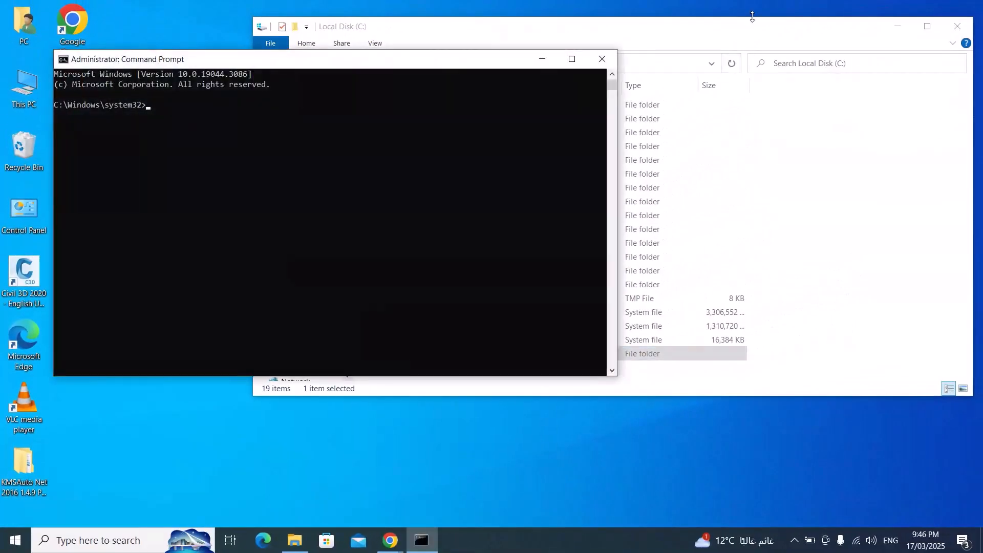
# Copy the path of the Office folder on drive C and run cd C:\Office in Command Prompt
pyautogui.click(751, 17)
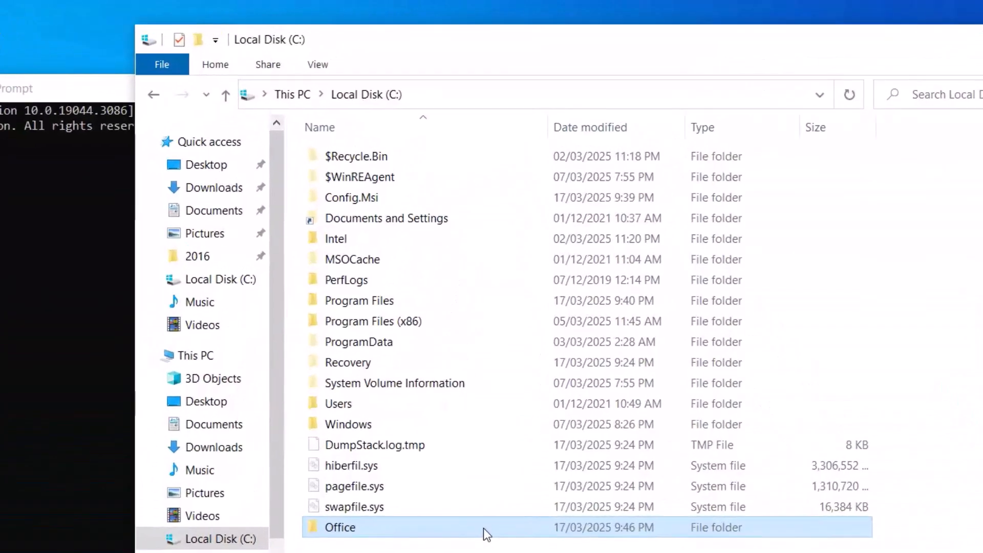
pyautogui.doubleClick(485, 356)
pyautogui.click(453, 121)
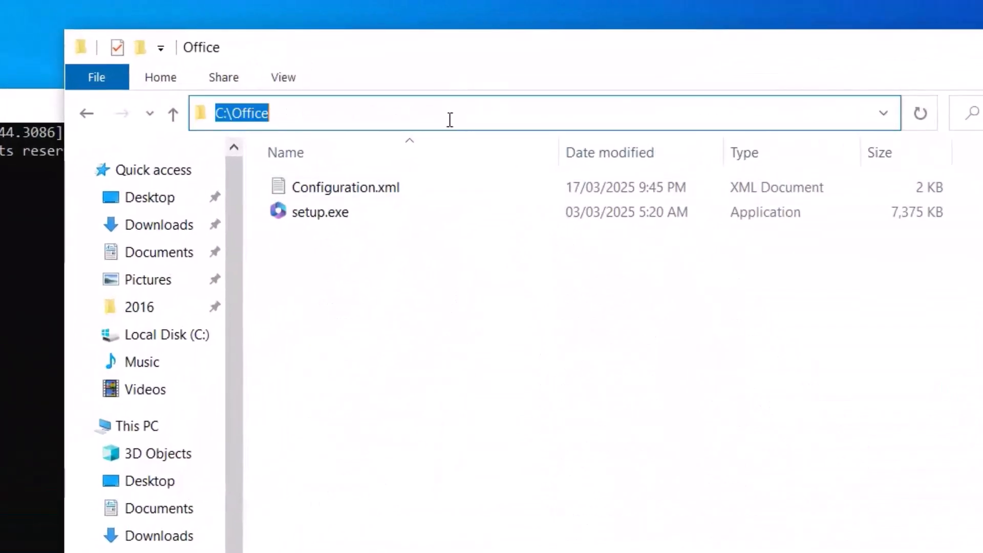
pyautogui.hotkey('ctrl', 'c')
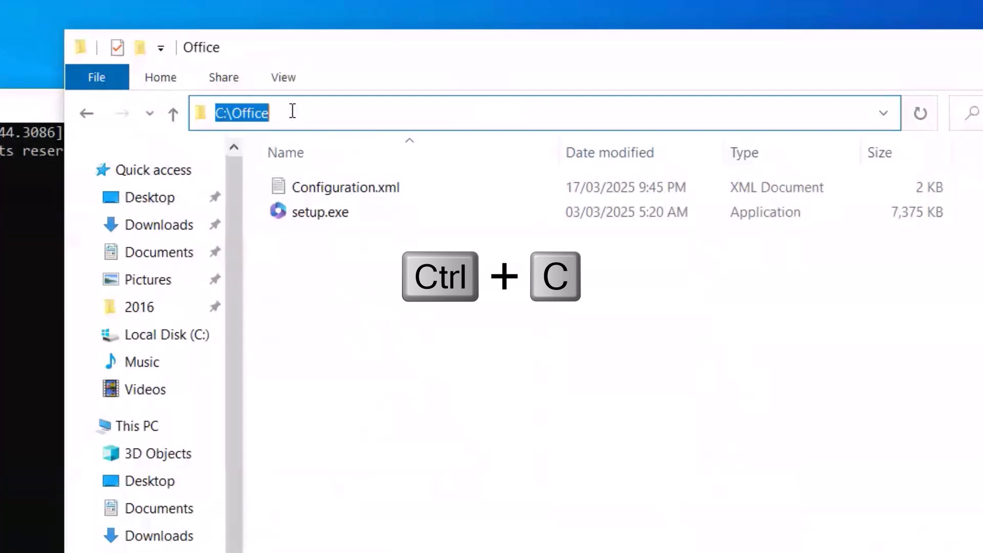
pyautogui.click(62, 182)
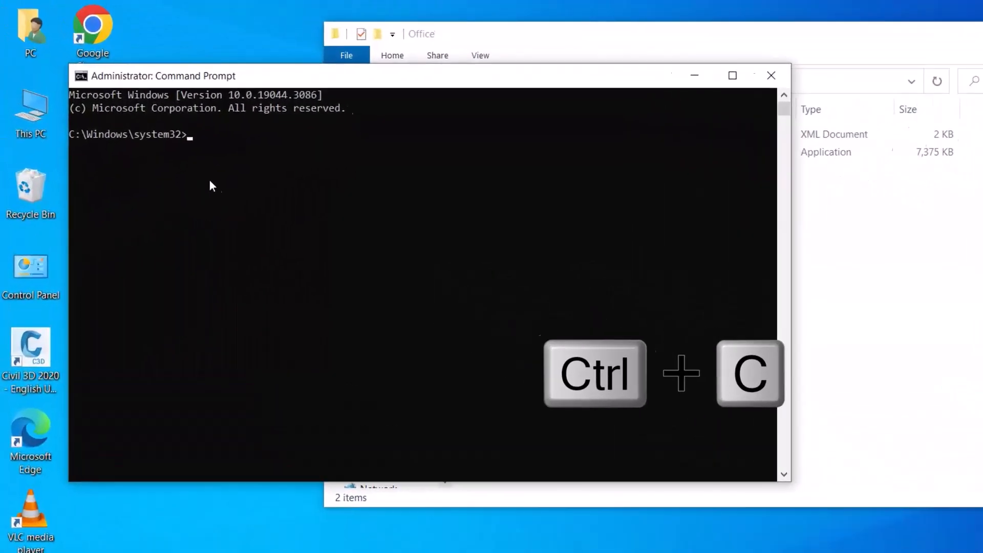
pyautogui.write('cd')
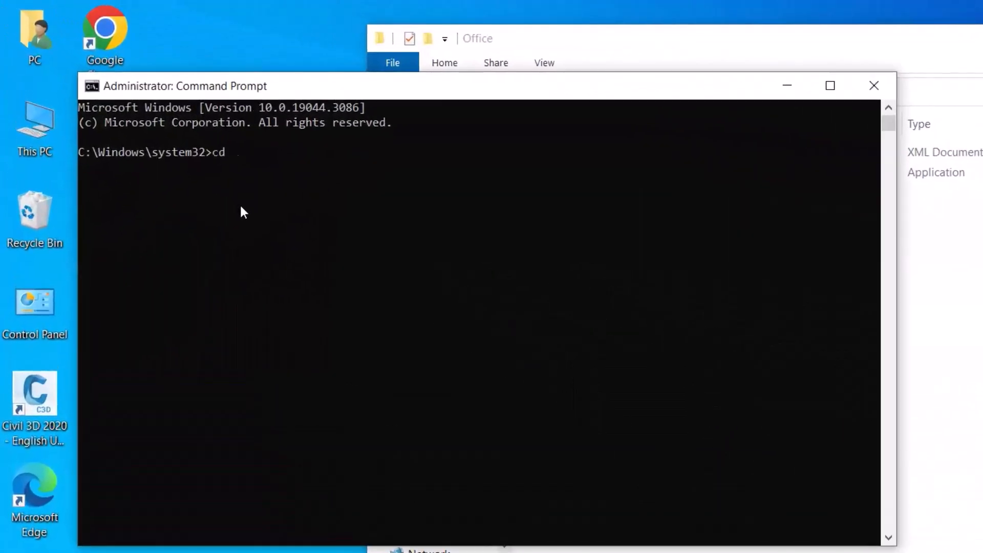
pyautogui.hotkey('ctrl', 'v')
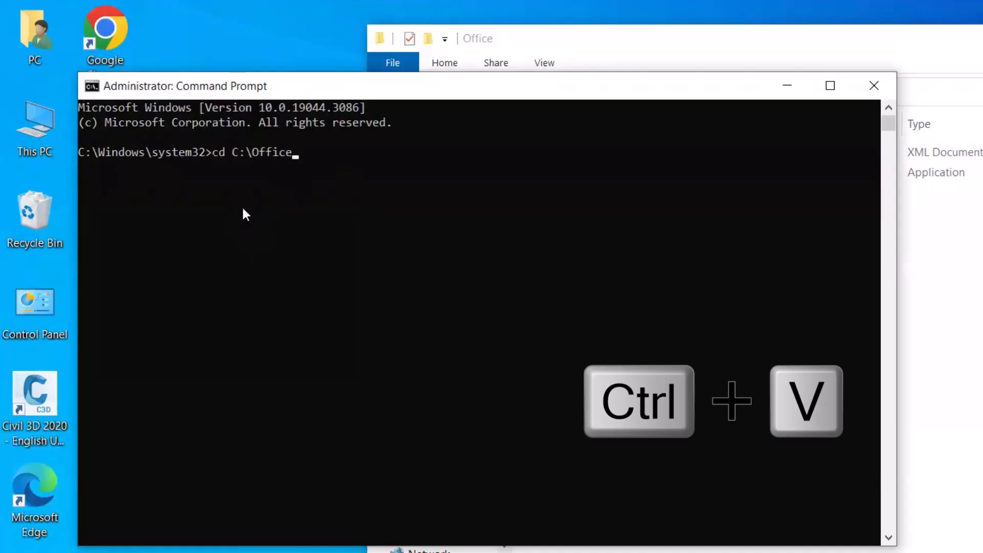
pyautogui.press('Return')
# Install Office by running setup/configure configuration.xml, and close the installer once it completes
pyautogui.write('setup/configure configuration.xml')
pyautogui.press('Return')
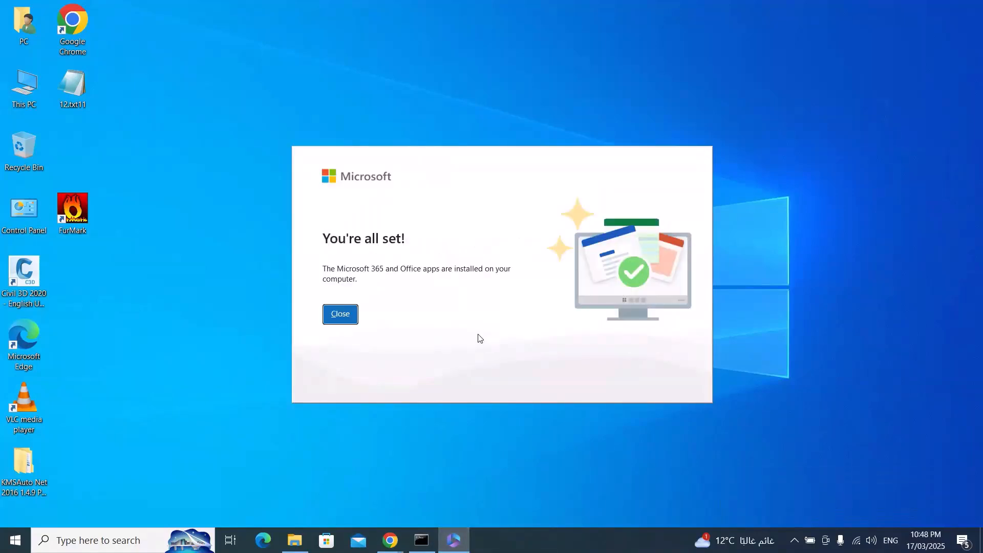
pyautogui.click(340, 314)
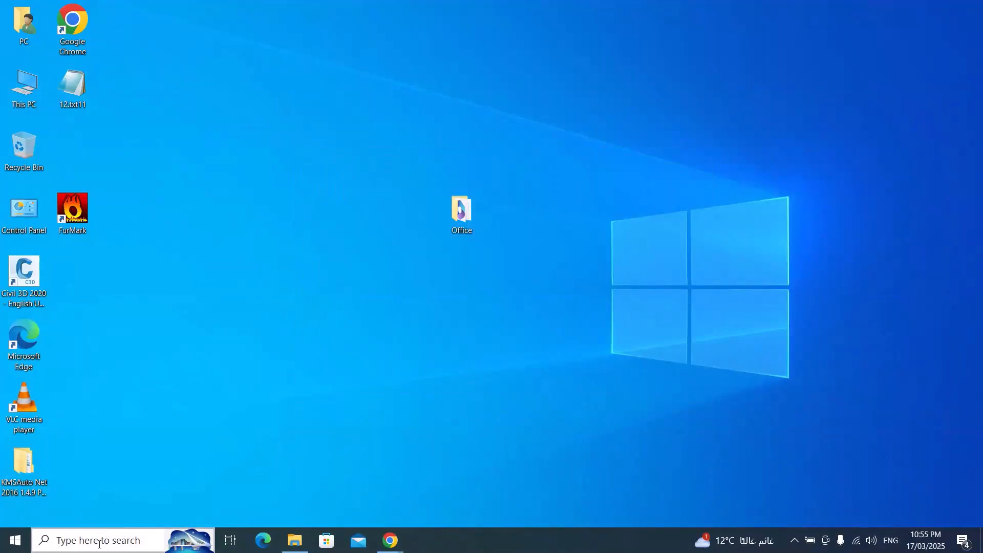
# Search for Word, open it and create a blank document
pyautogui.click(99, 543)
pyautogui.write('wo')
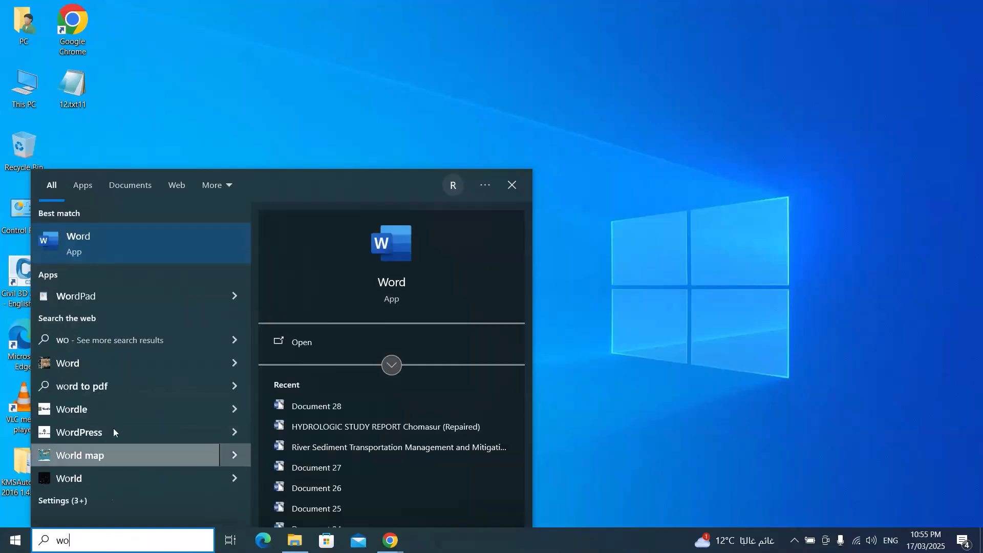
pyautogui.click(100, 243)
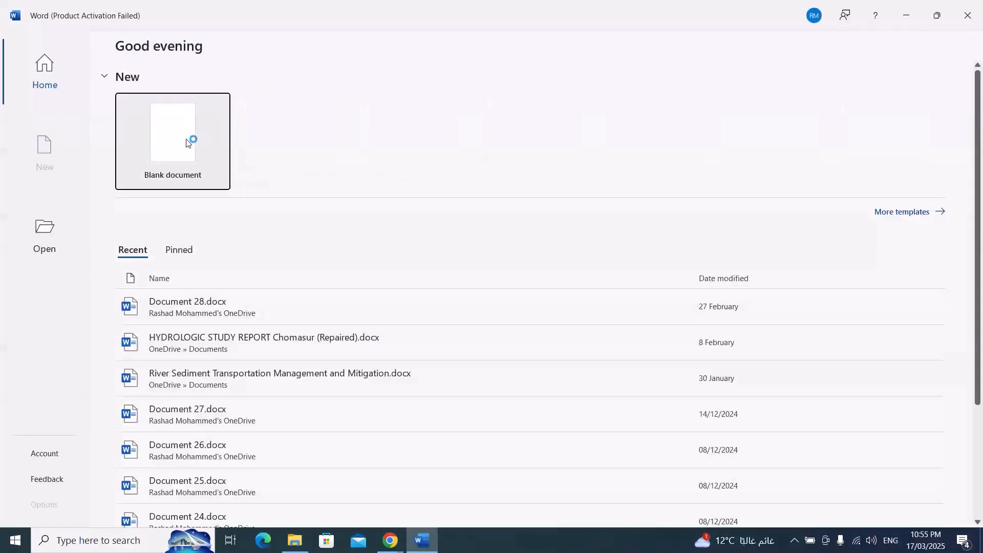
pyautogui.click(619, 402)
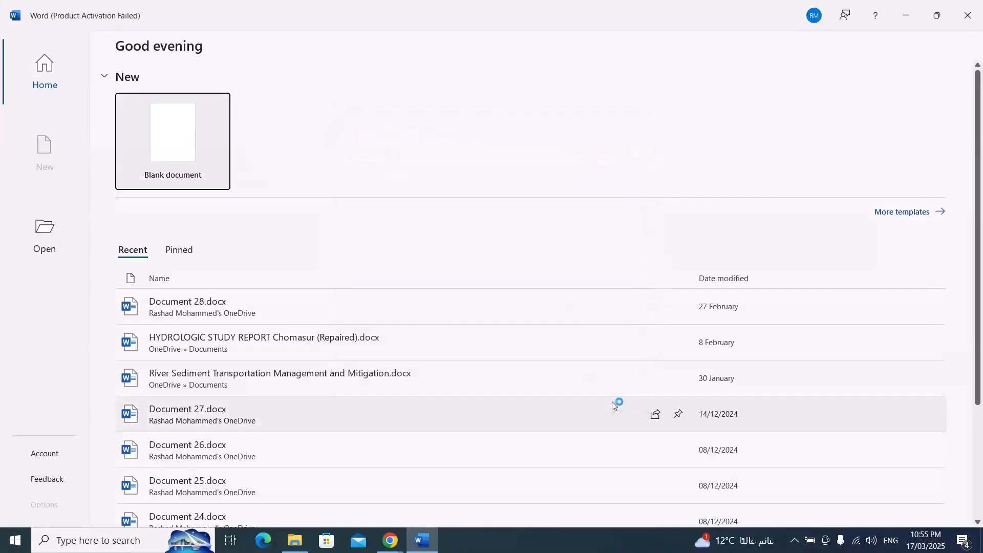
pyautogui.click(171, 134)
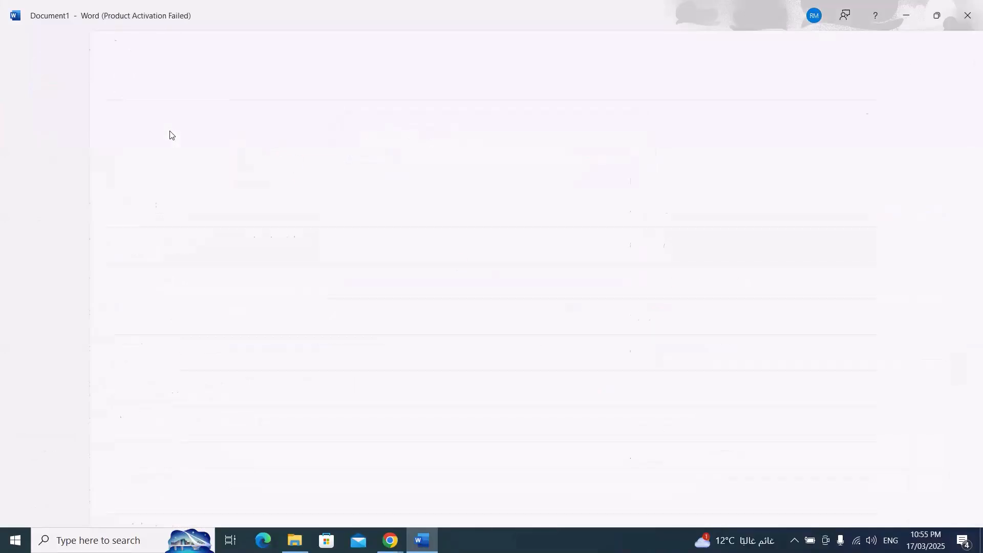
pyautogui.click(25, 45)
pyautogui.click(24, 454)
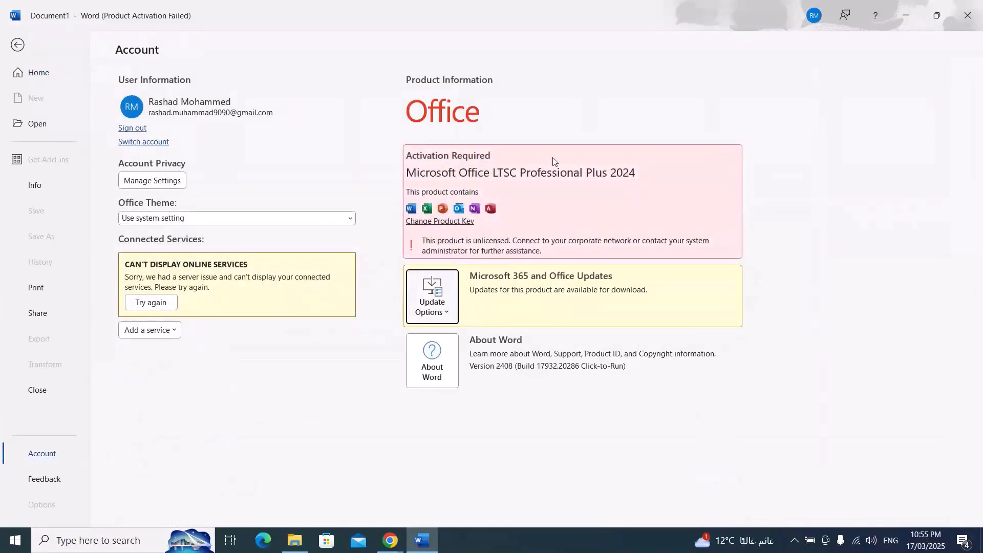
pyautogui.click(438, 223)
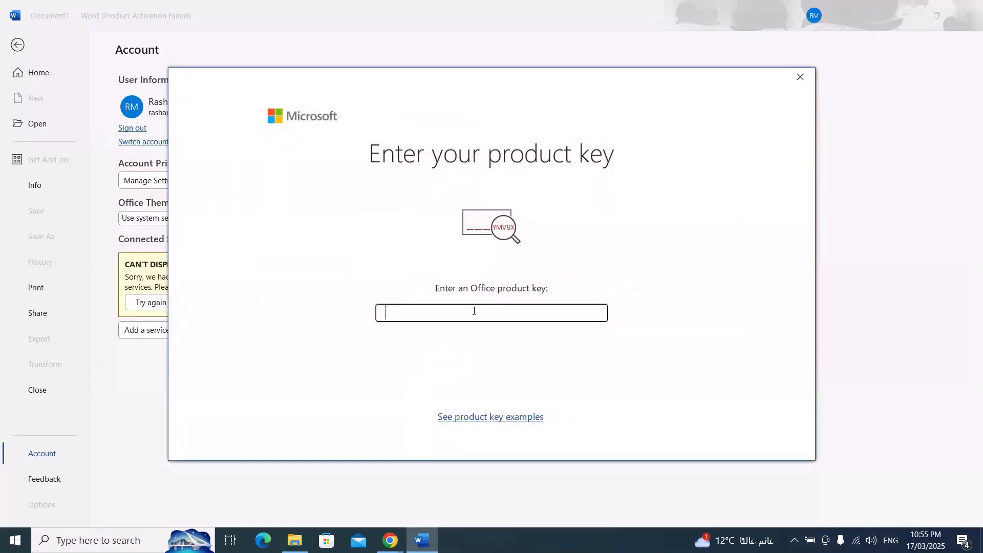
pyautogui.click(799, 77)
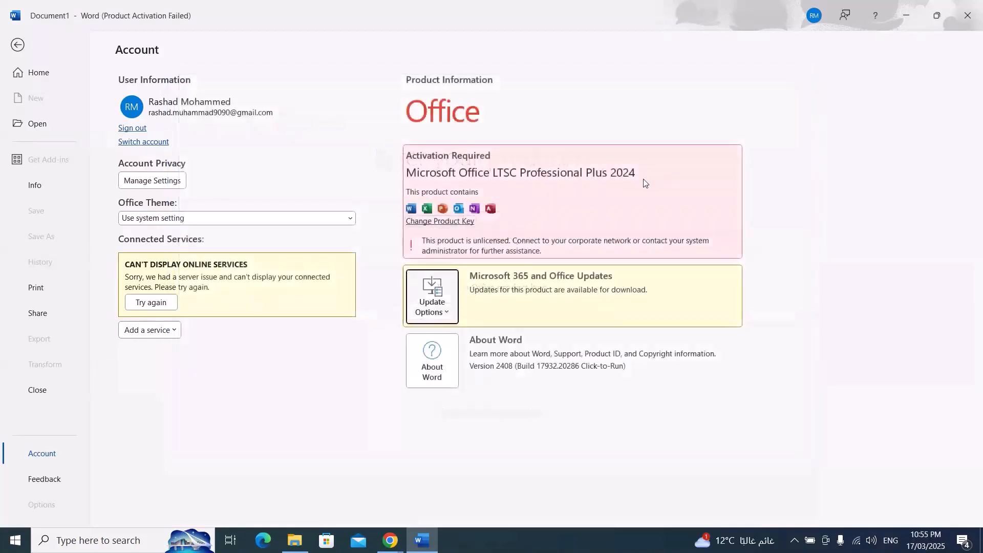